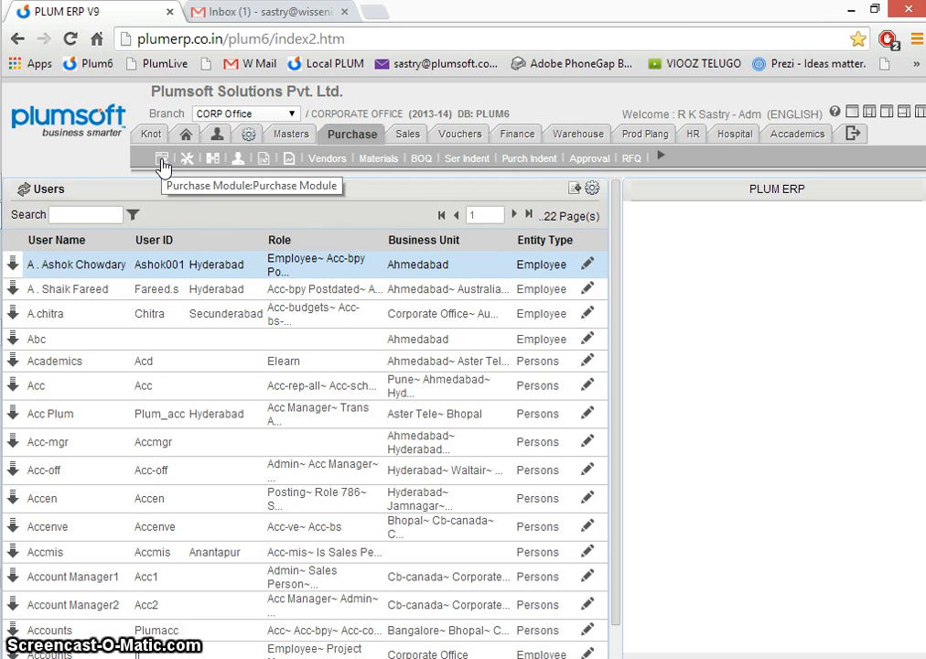
- Browse the Purchase module's vendor and material lists and its help overview of available forms
left_click(328, 159)
left_click(380, 161)
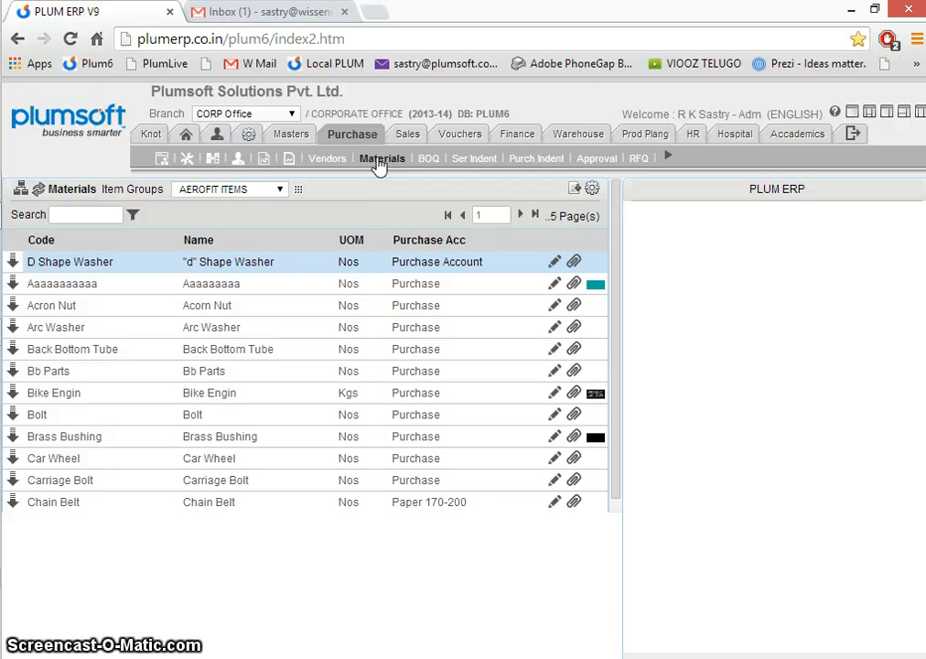
left_click(162, 161)
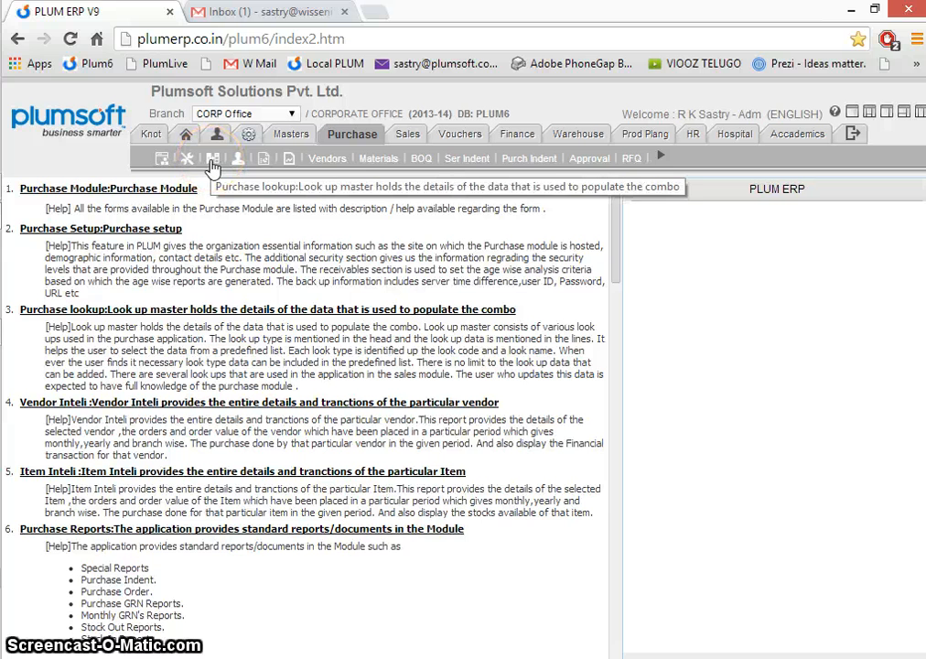
- Open the Purchase setup page at full width and examine the options available for each form
left_click(187, 159)
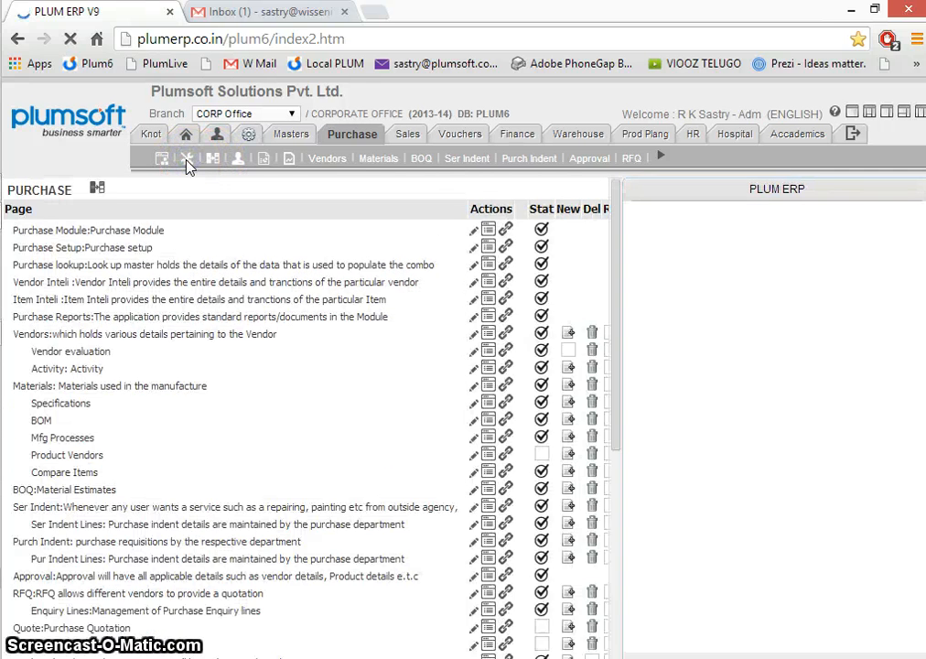
left_click(852, 111)
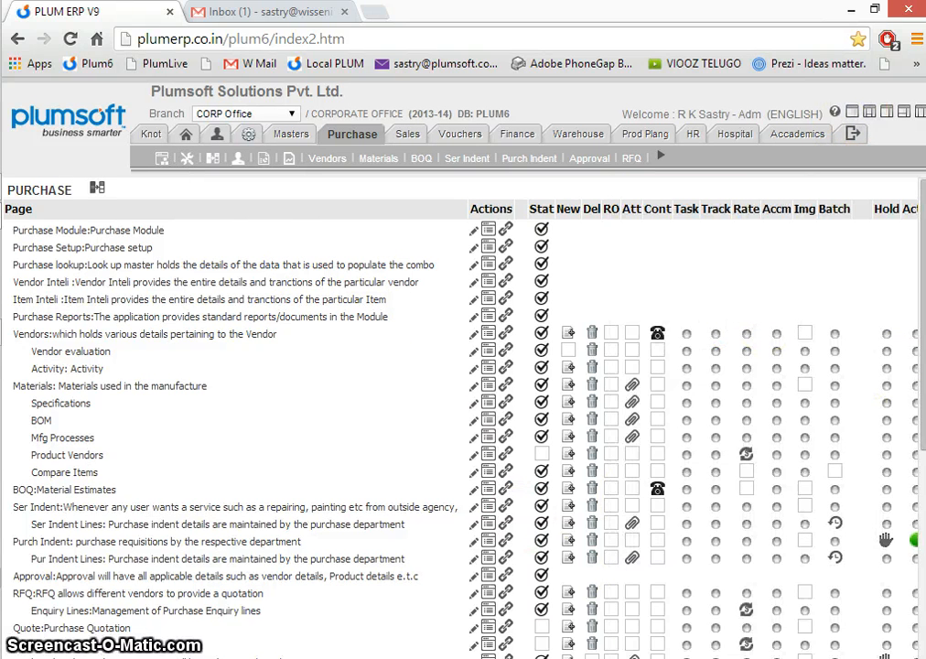
mouse_move(921, 311)
left_mouse_down()
mouse_move(921, 439)
mouse_move(920, 291)
left_mouse_up()
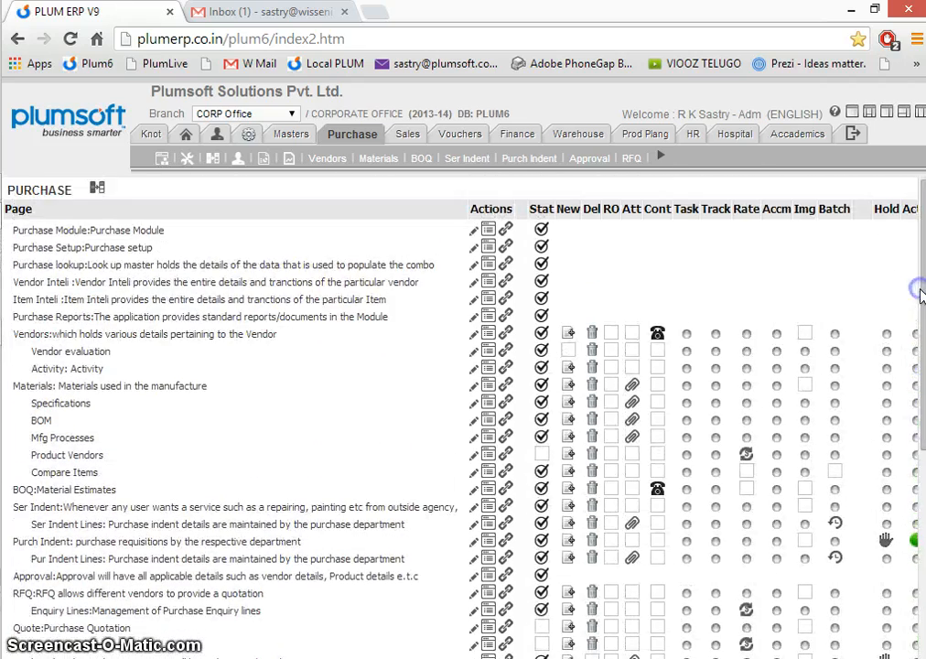
scroll(494, 483, "right", 5)
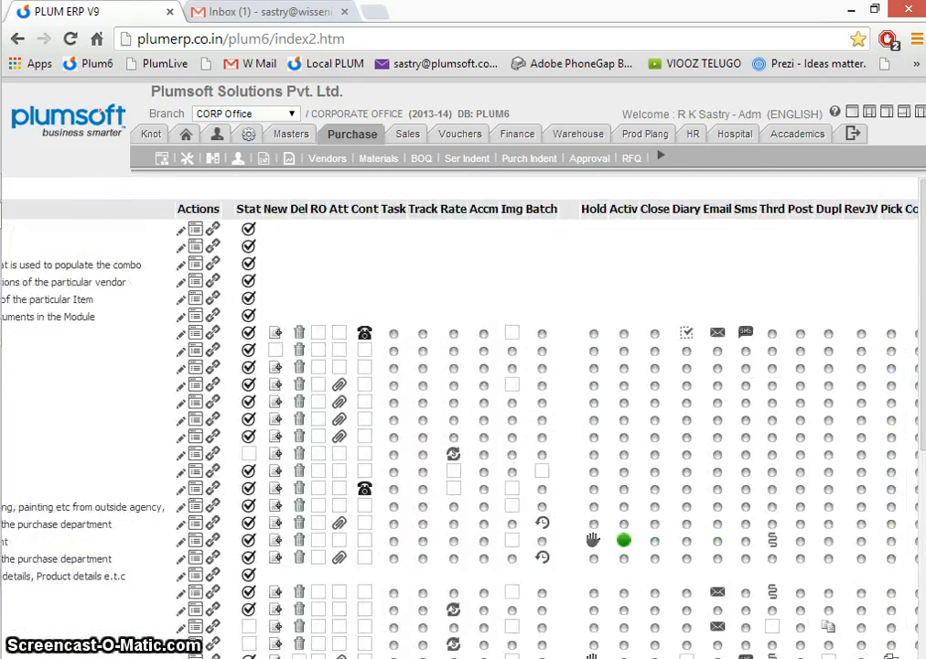
scroll(462, 417, "right", 1)
scroll(462, 417, "left", 6)
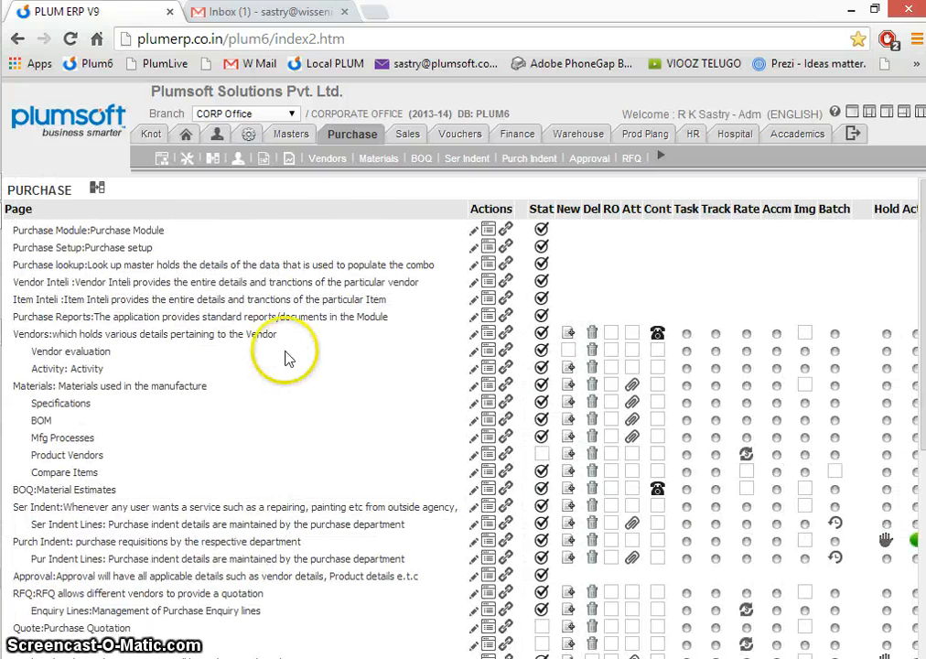
- Review the Purchase module lookups, including Colour, Freight, Item Groups, Purchase Terms and Purchaser Groups
left_click(212, 161)
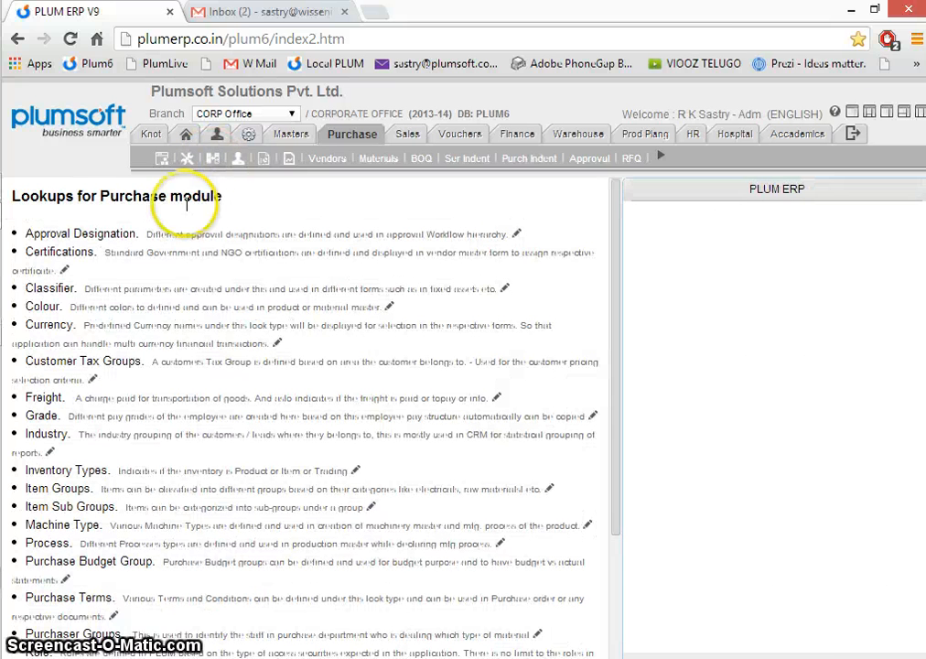
left_click(43, 307)
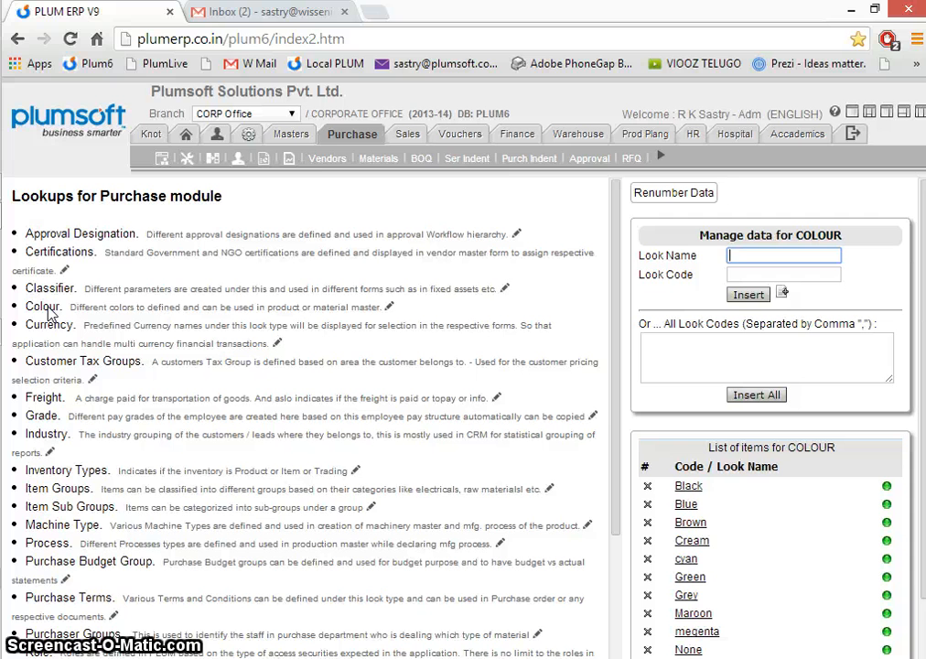
left_click(43, 396)
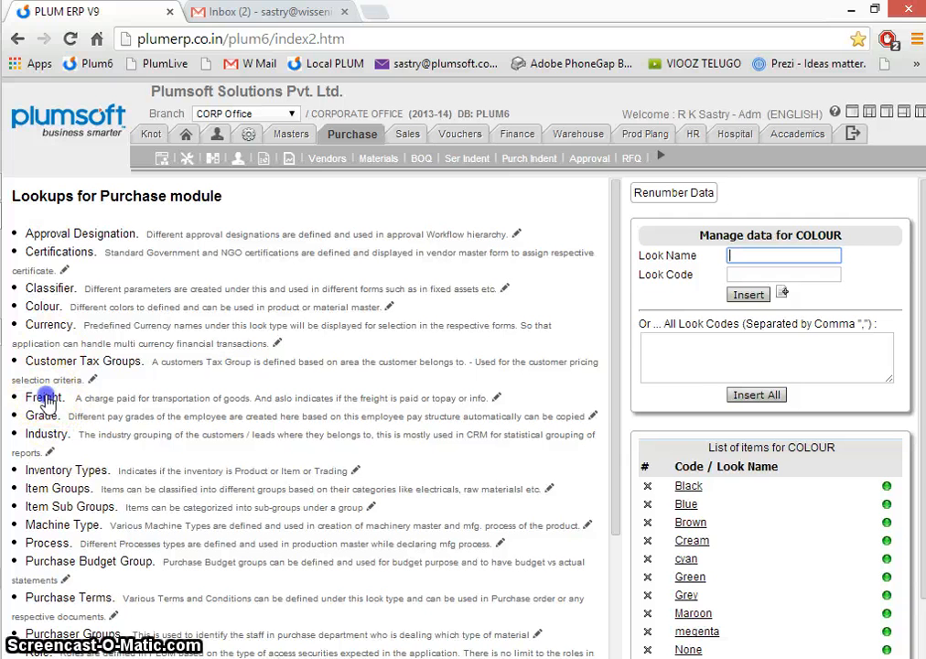
left_click(66, 506)
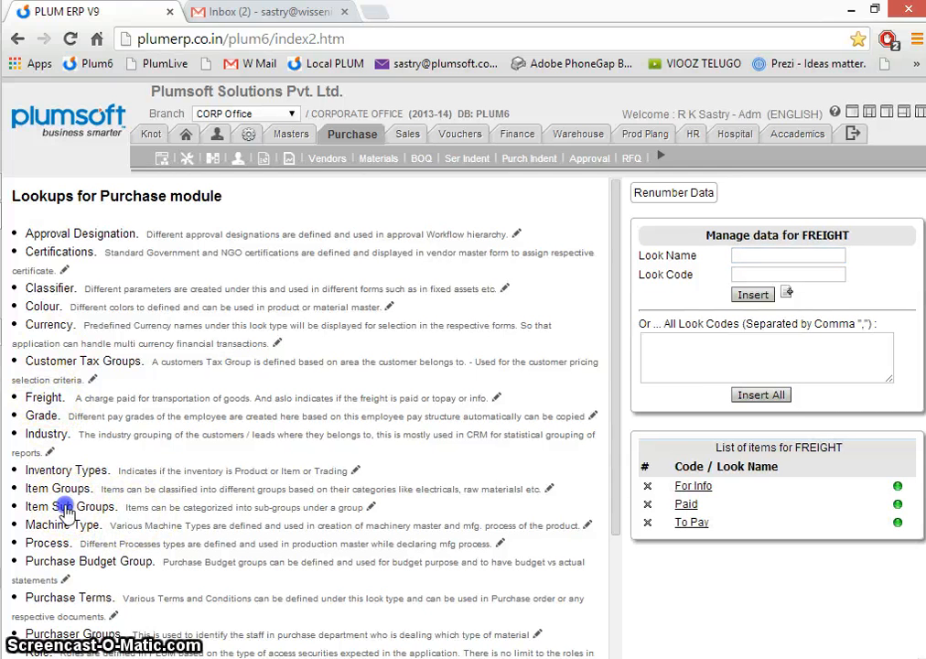
left_click(64, 491)
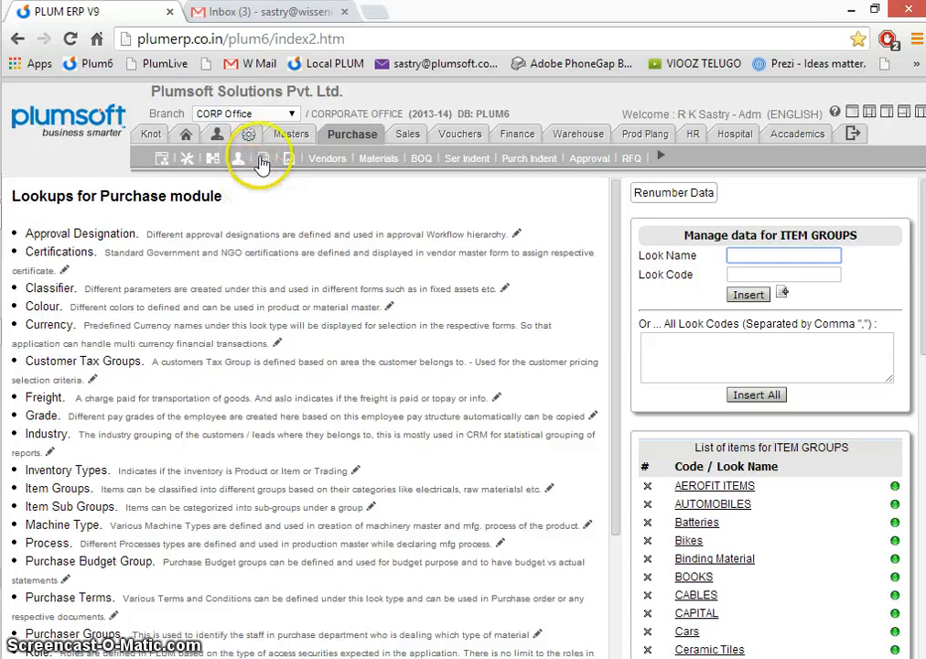
left_click(66, 360)
left_click(57, 600)
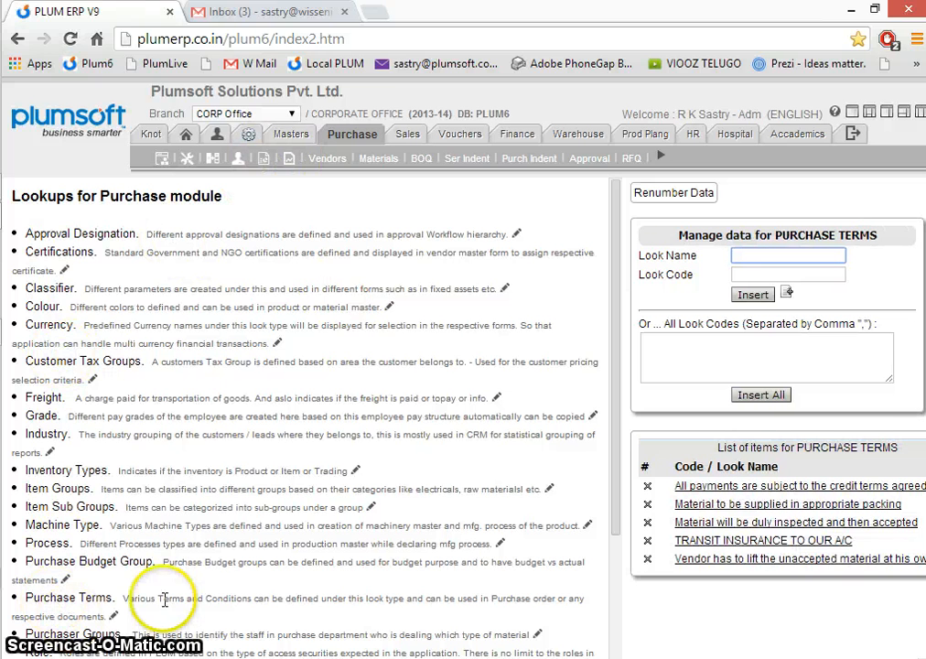
left_click(105, 634)
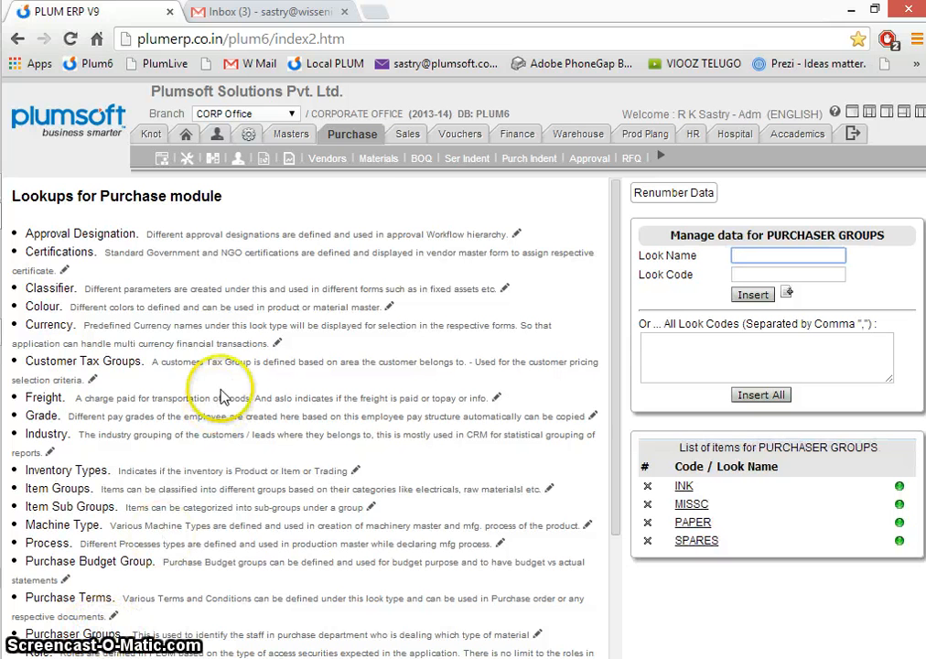
- Open the Purchase reports, expand all report categories to view them, and collapse them again
left_click(291, 161)
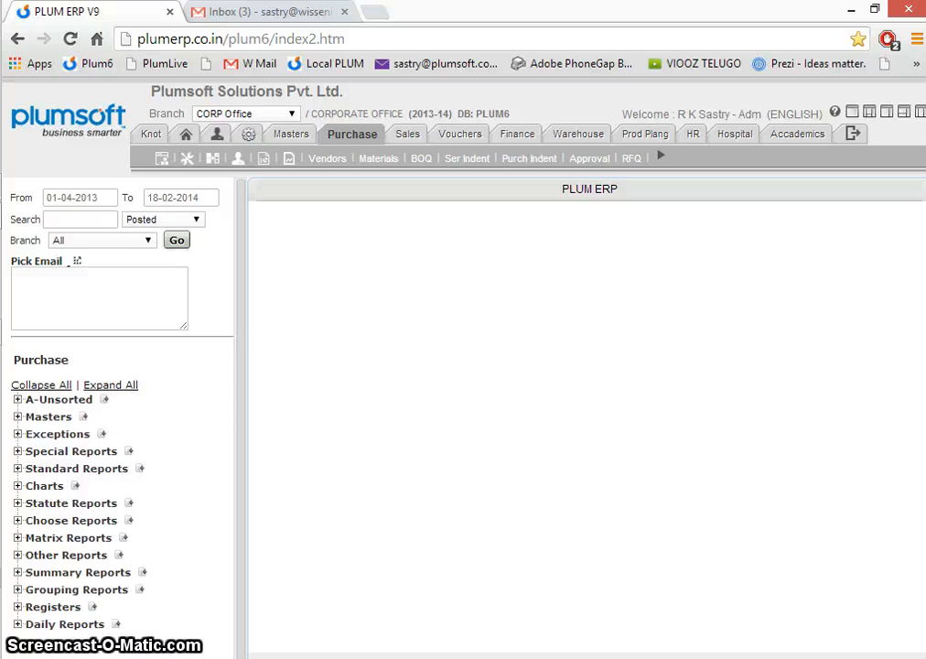
left_click(117, 387)
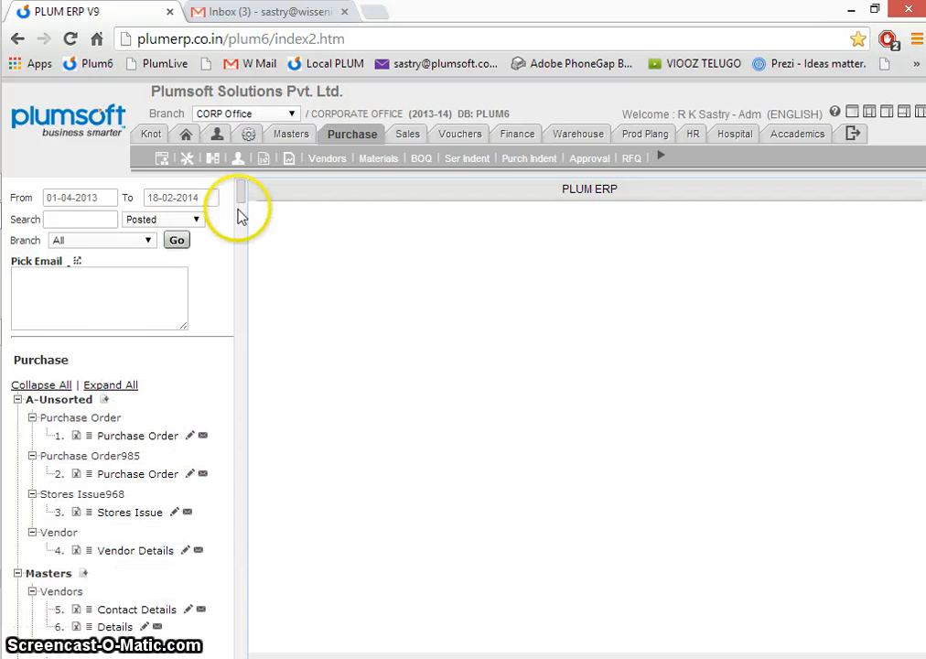
left_click_drag(238, 213, 266, 215)
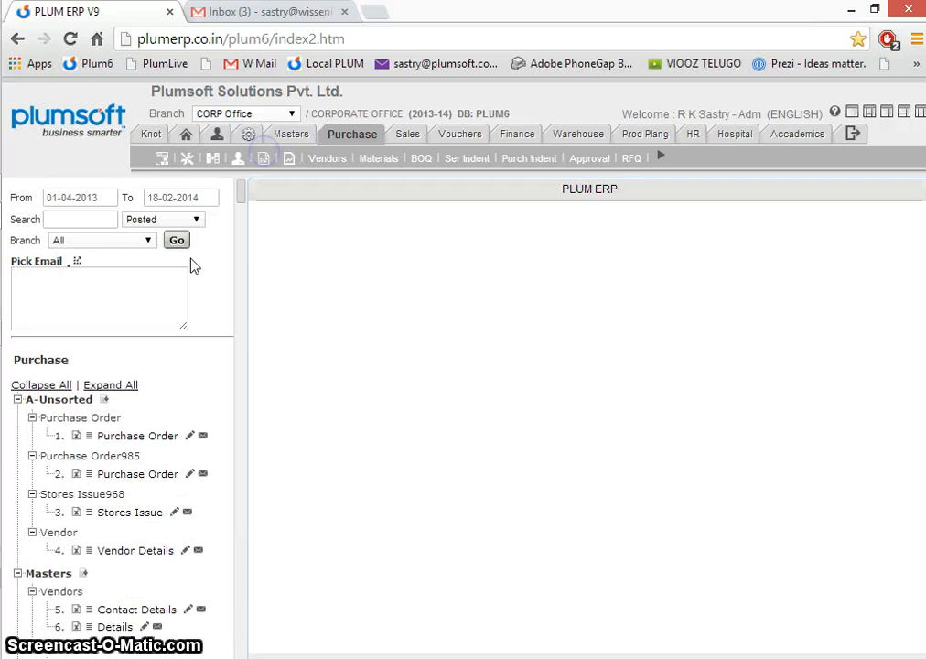
left_click(42, 386)
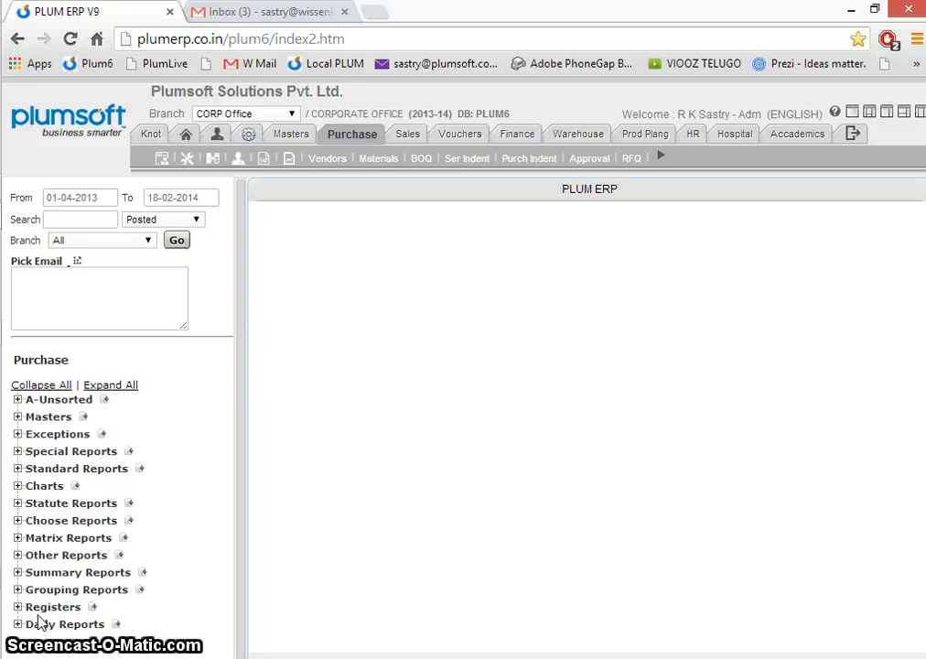
- Open the A D Engineers vendor record and review its contact and commercial details, including the credit days
left_click(327, 161)
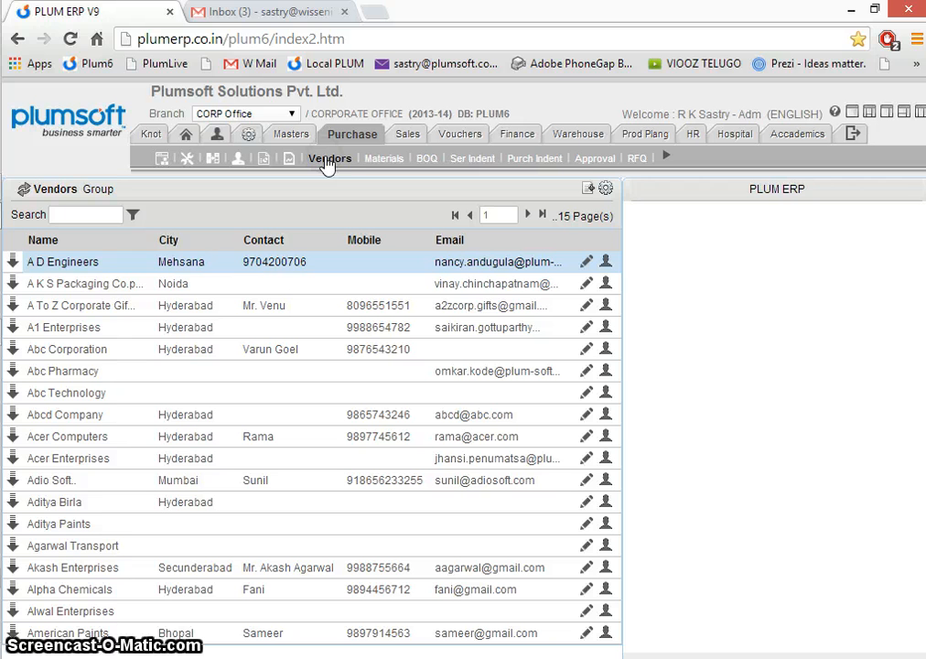
left_click(586, 262)
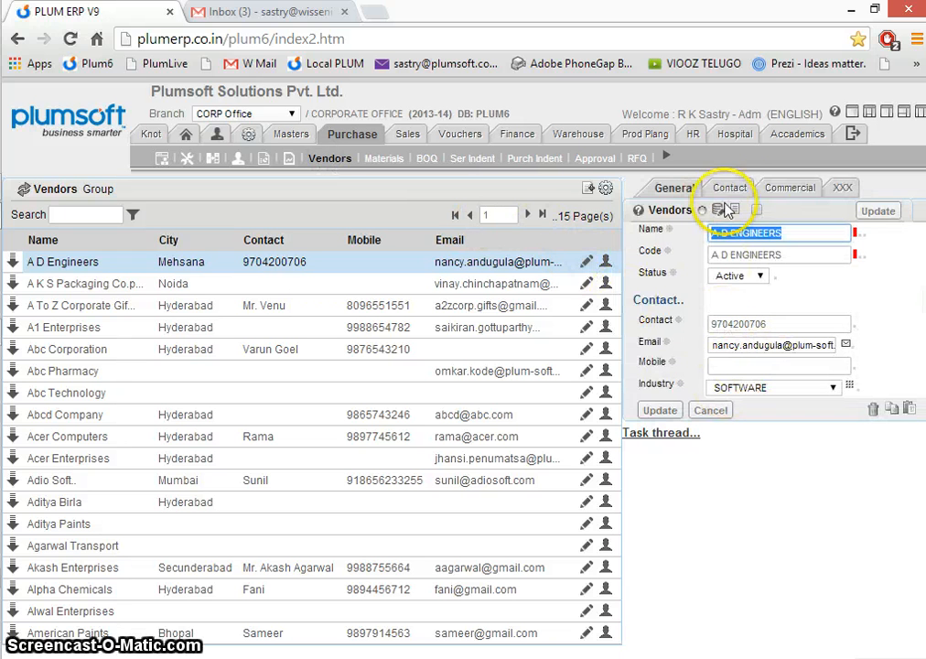
left_click(735, 192)
left_click(793, 190)
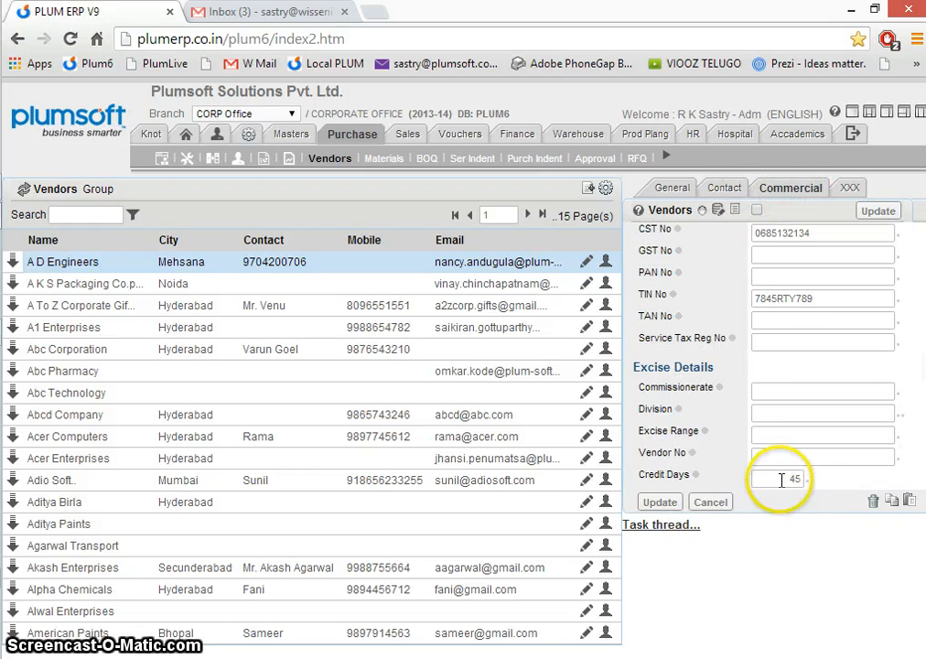
left_click_drag(779, 480, 834, 476)
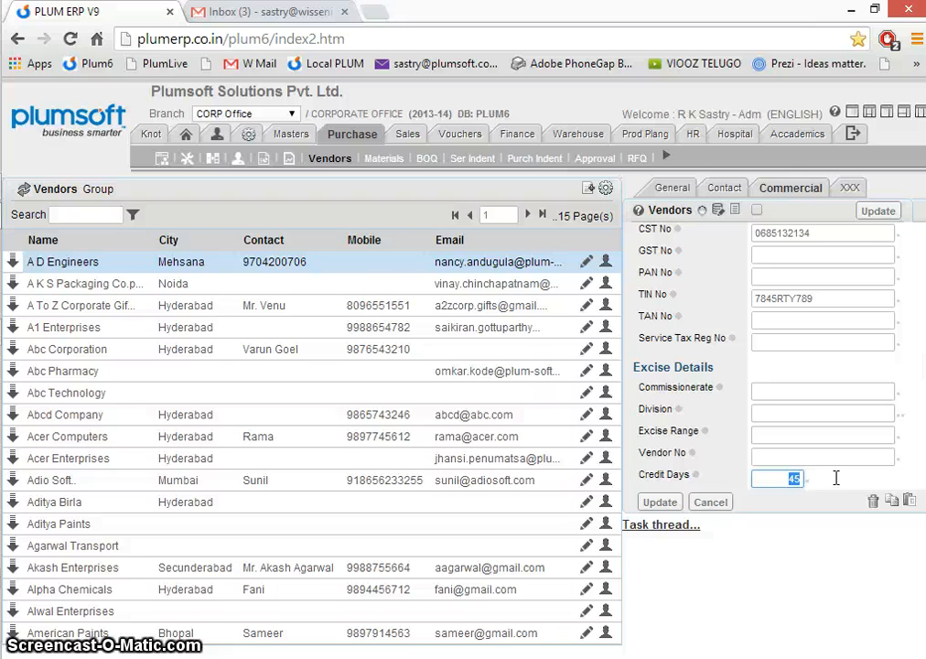
- Open the Materials list, look through the item groups, and view the picture attached to Bike Engin
left_click(378, 163)
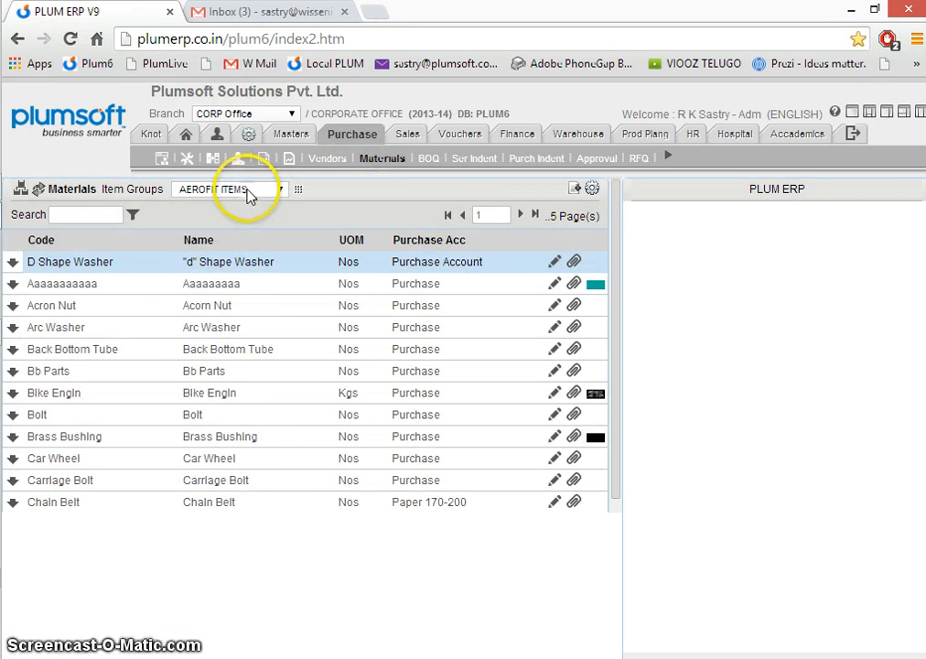
left_click(249, 194)
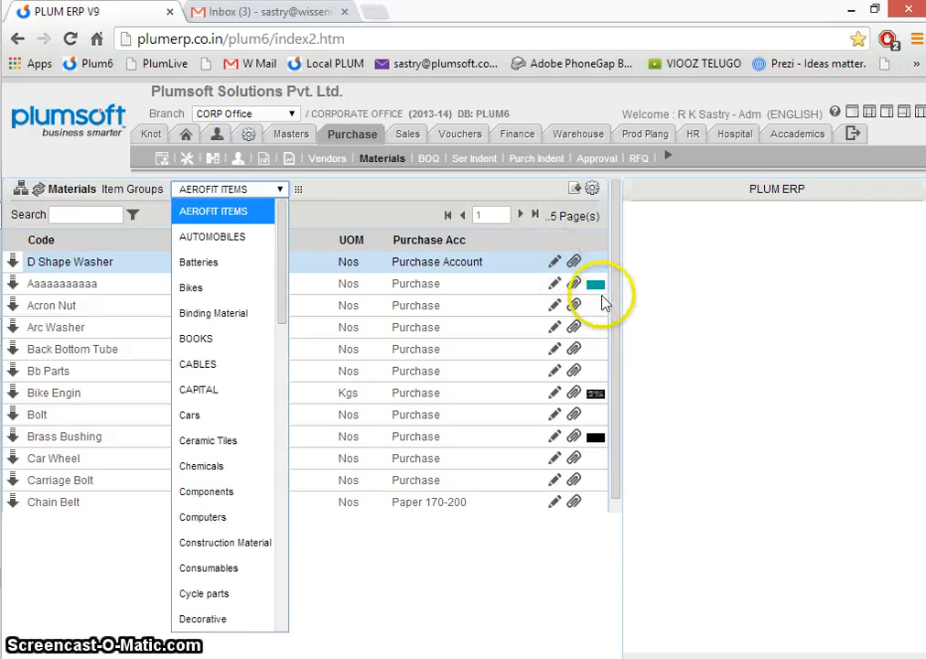
left_click(594, 395)
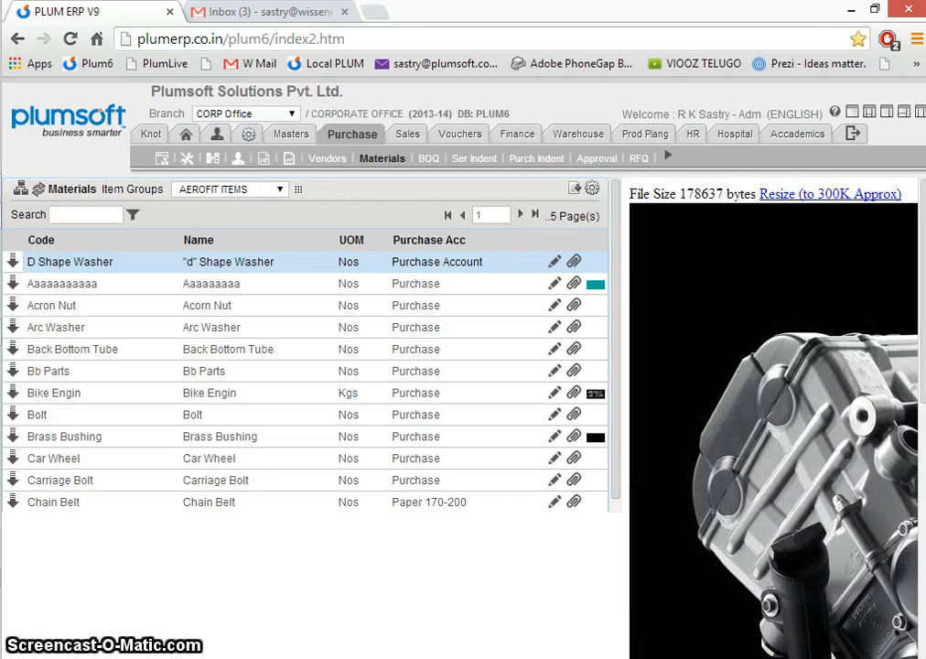
- Open the Brass Bushing material record and review its purchase, consumption and production posting account fields
left_click(555, 437)
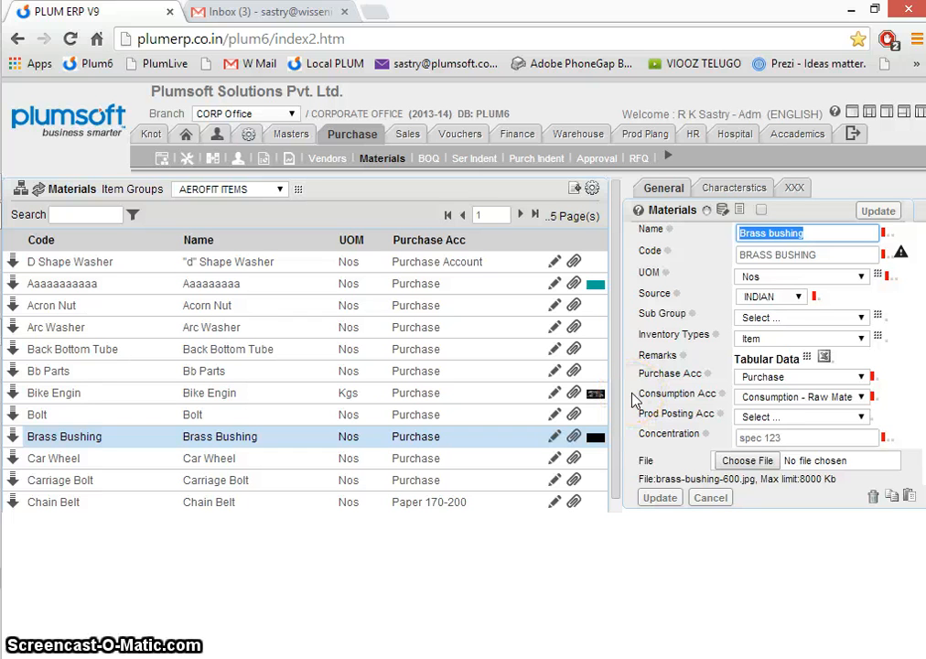
left_click_drag(639, 374, 706, 374)
left_click_drag(638, 394, 689, 394)
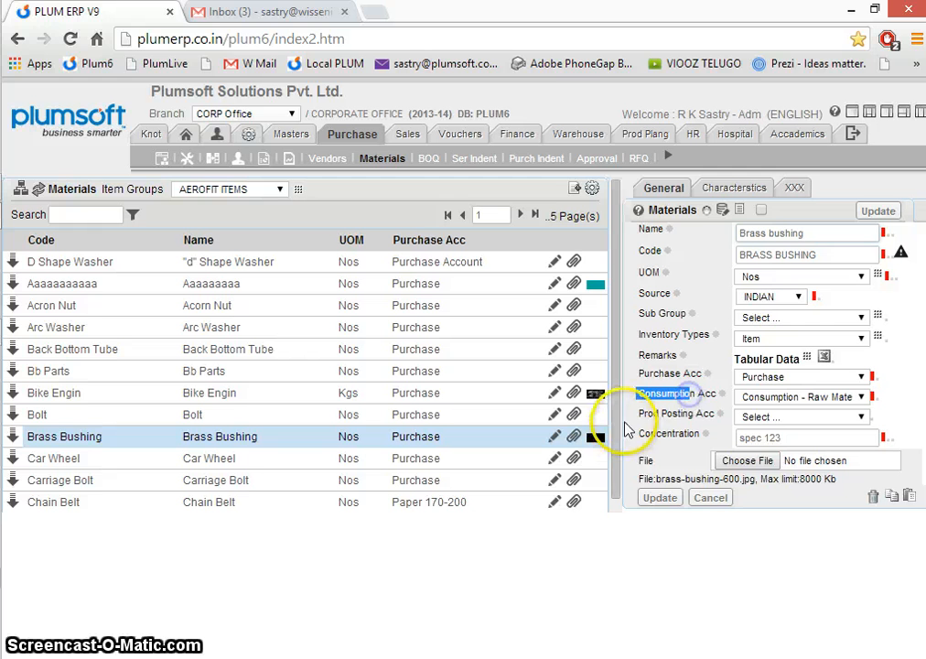
left_click_drag(636, 417, 713, 414)
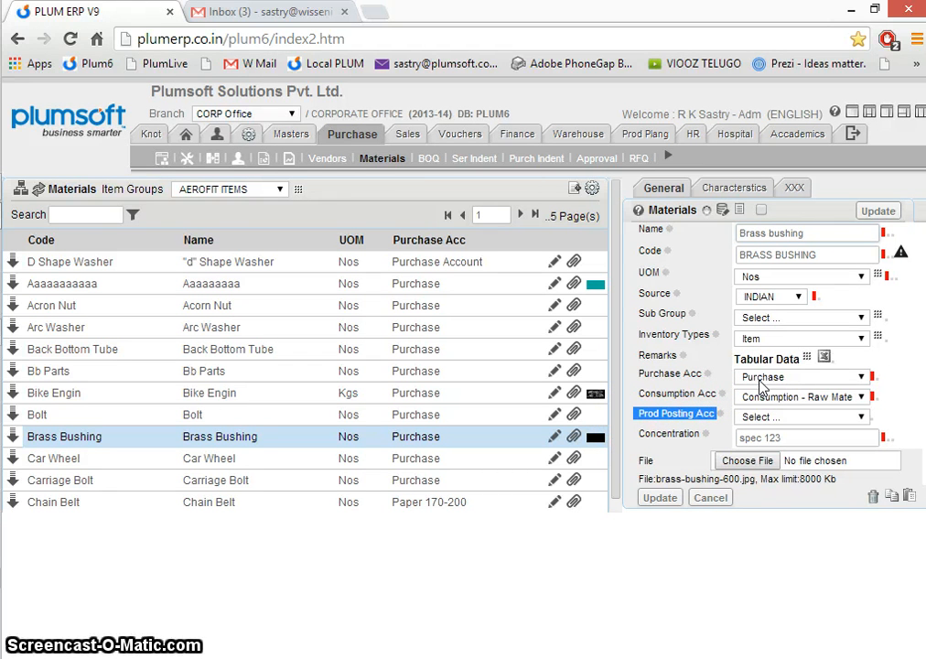
left_click(673, 381)
left_click_drag(674, 376, 699, 377)
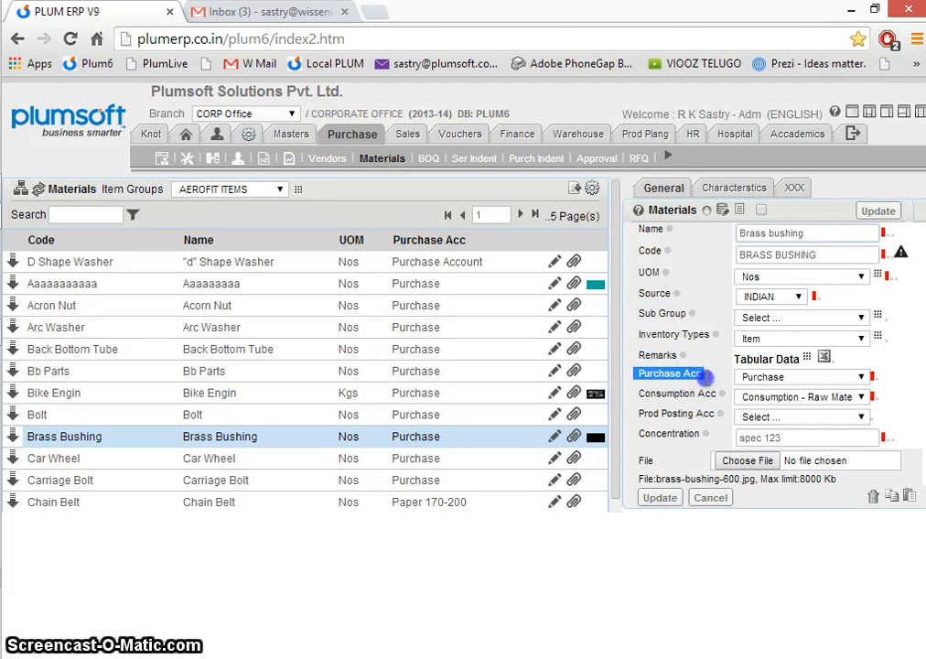
left_click_drag(640, 393, 710, 400)
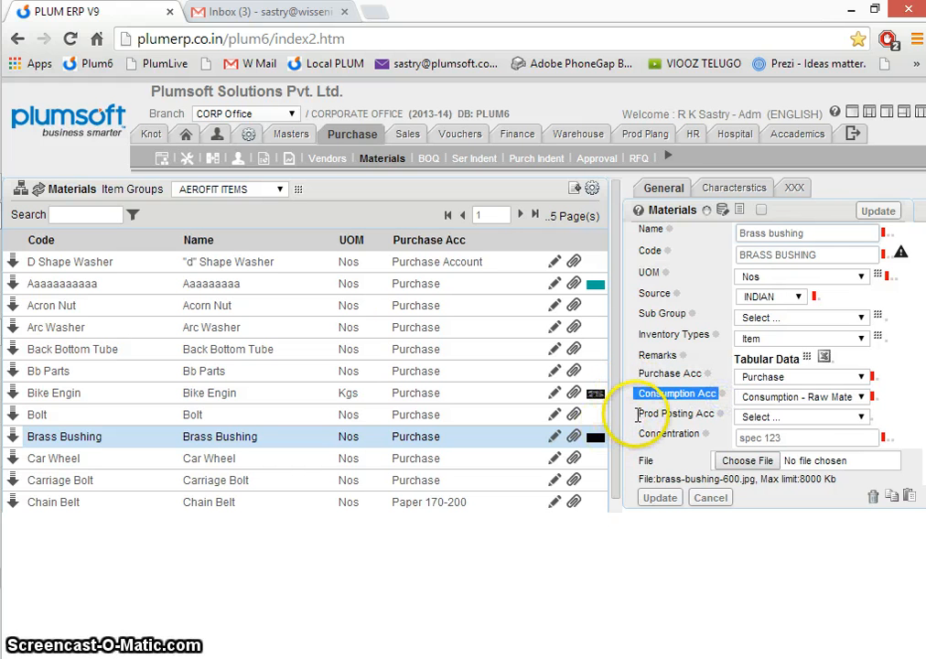
left_click_drag(640, 414, 718, 417)
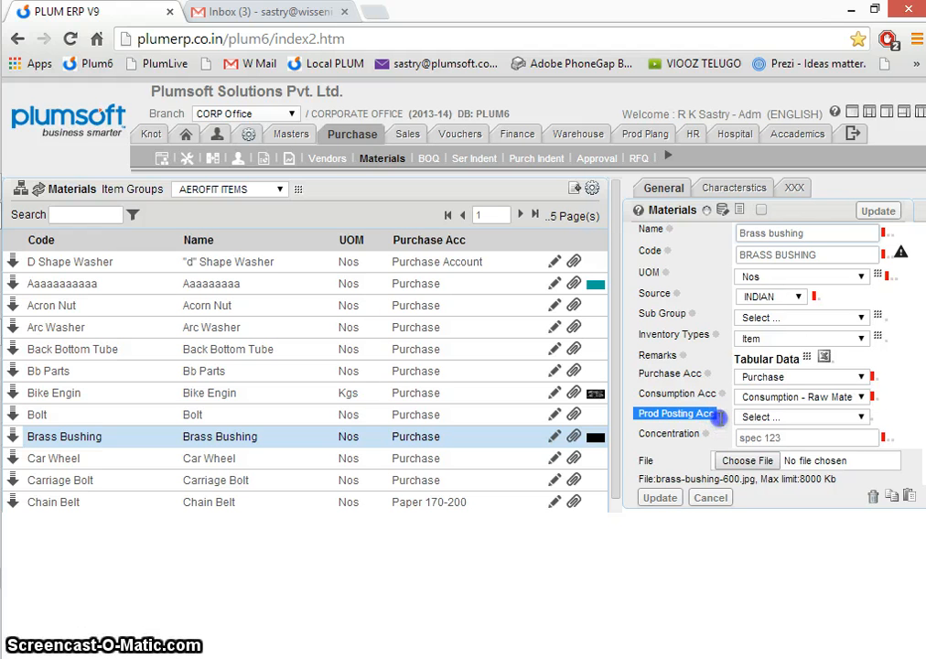
- Check the available inventory types and sub groups for the Brass Bushing material without changing them
left_click(755, 341)
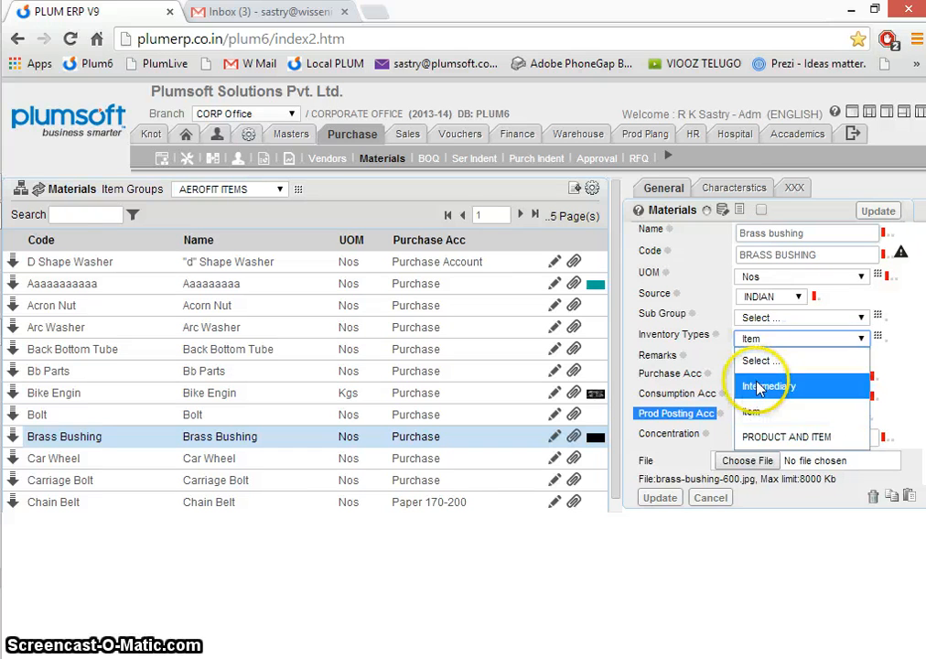
left_click(762, 440)
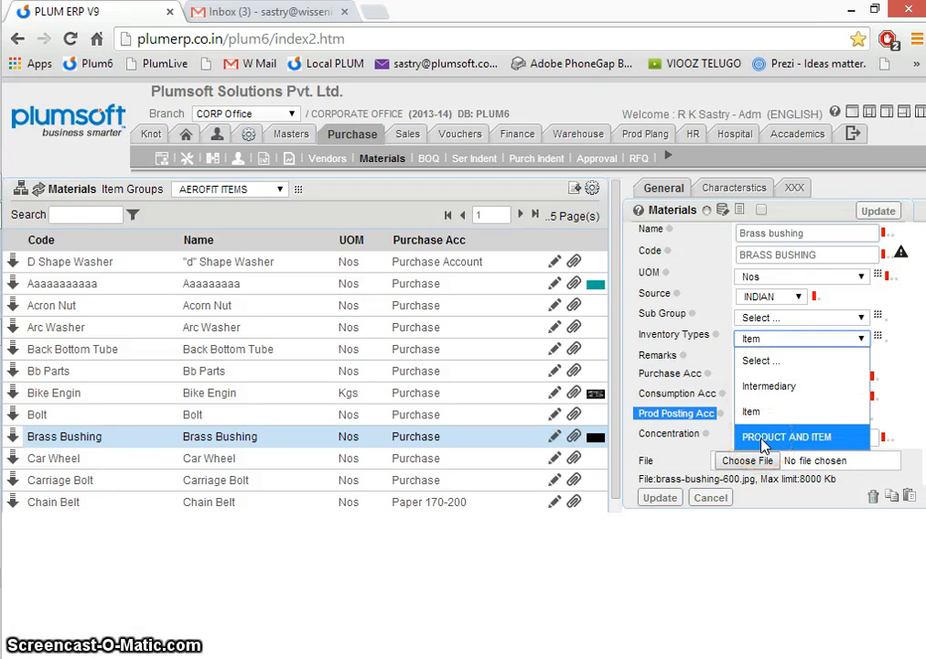
left_click(911, 388)
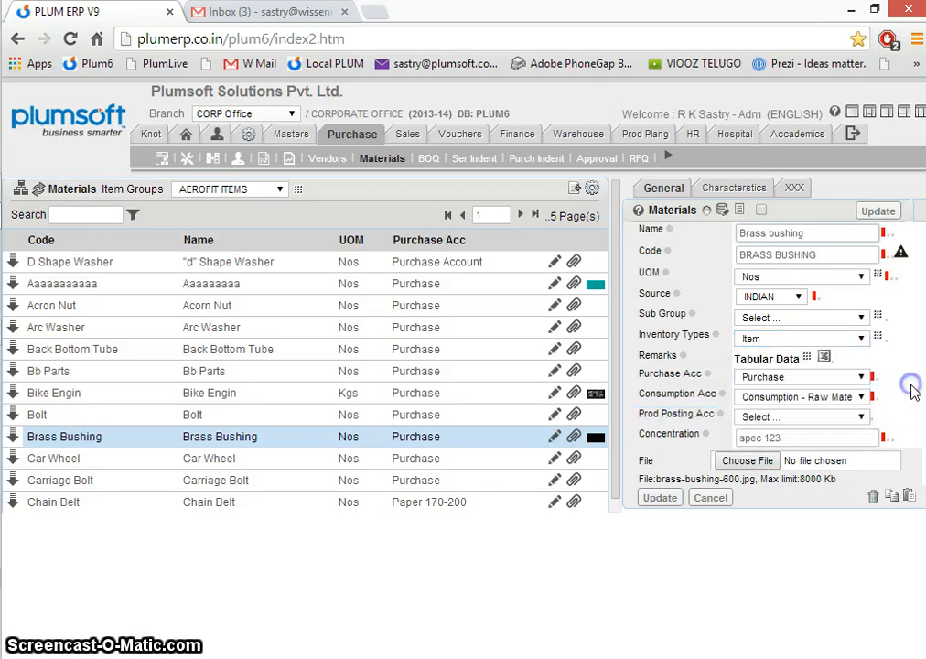
left_click(767, 316)
left_click(765, 317)
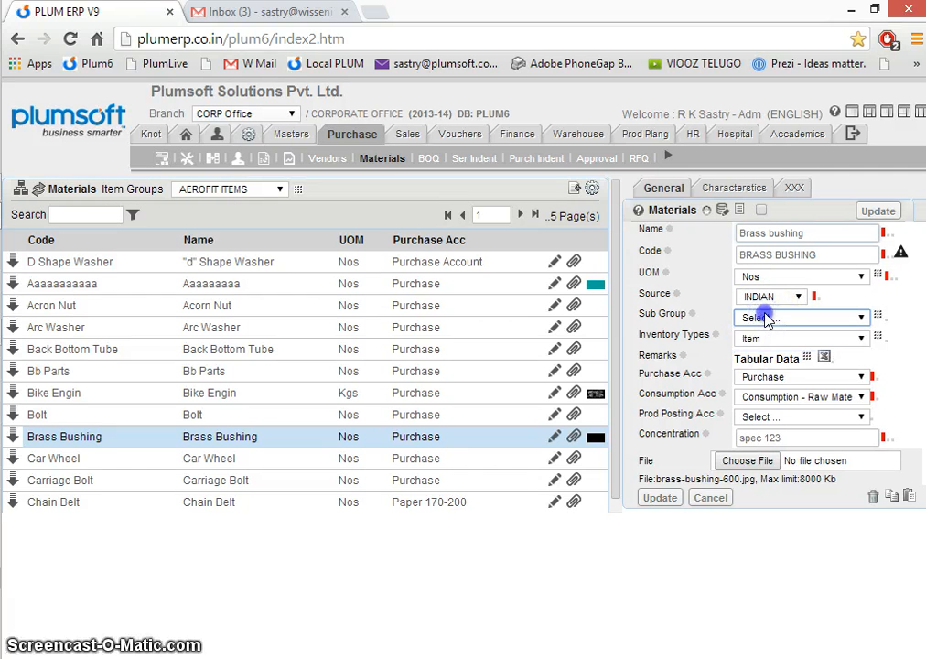
- View the characteristics of the Brass Bushing material, including its size, box size and style fields
left_click(734, 186)
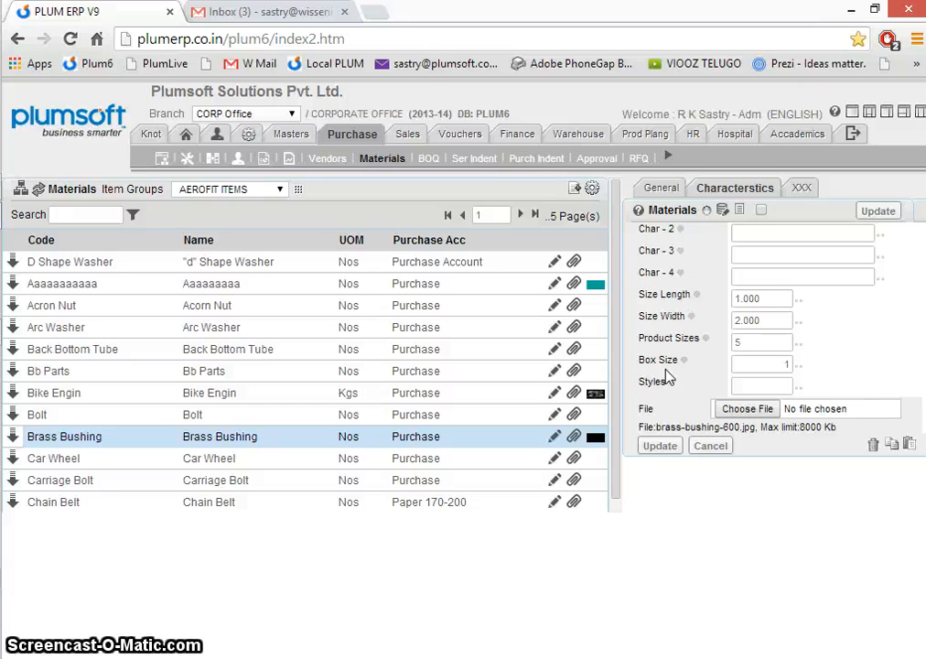
- Open the purchase indents, and review the record dated 07-10-2013 together with its "d" Shape Washer line
left_click(531, 161)
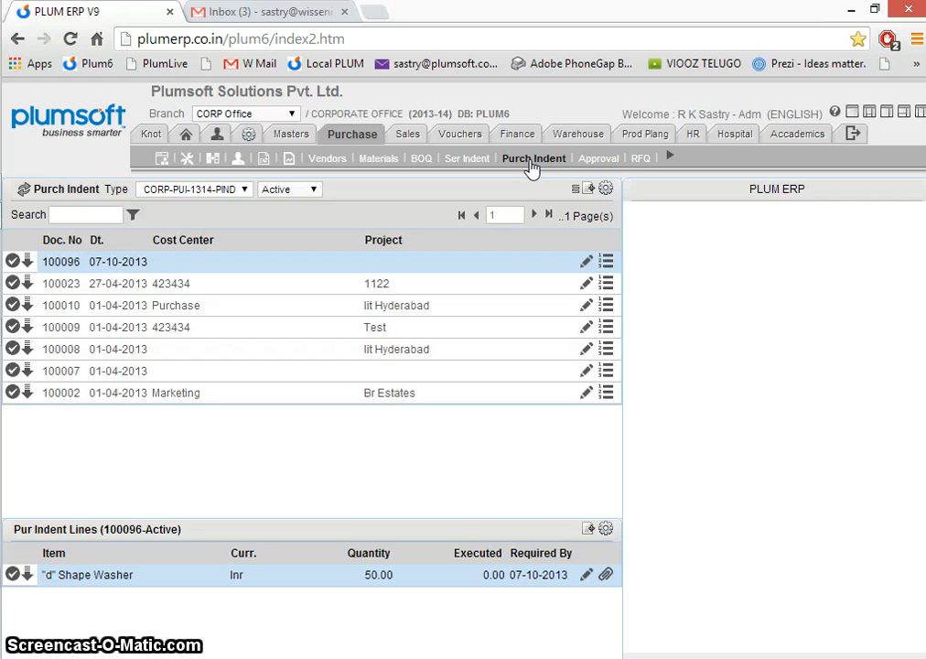
left_click(586, 262)
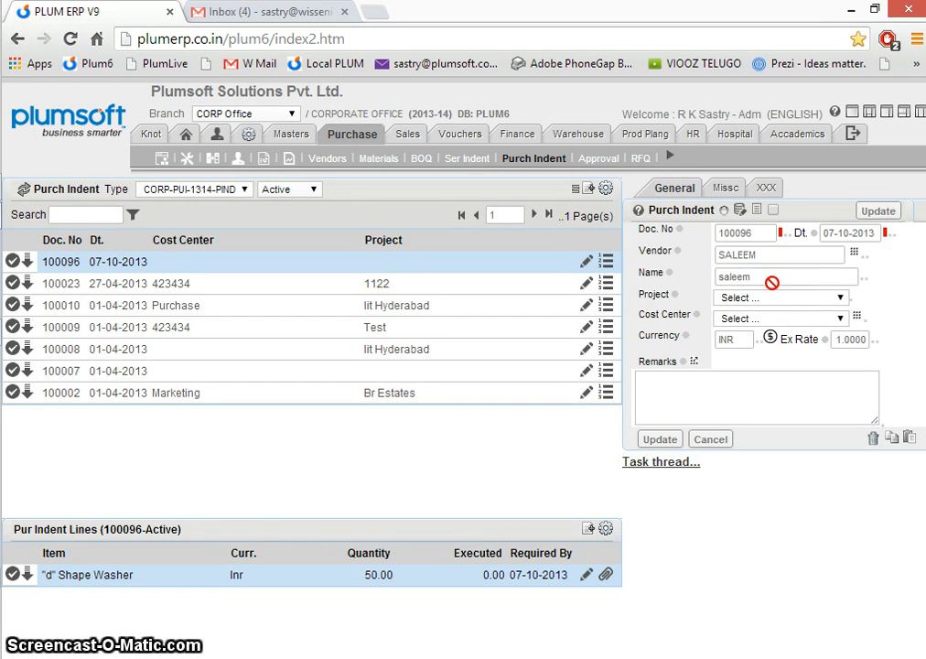
left_click(587, 576)
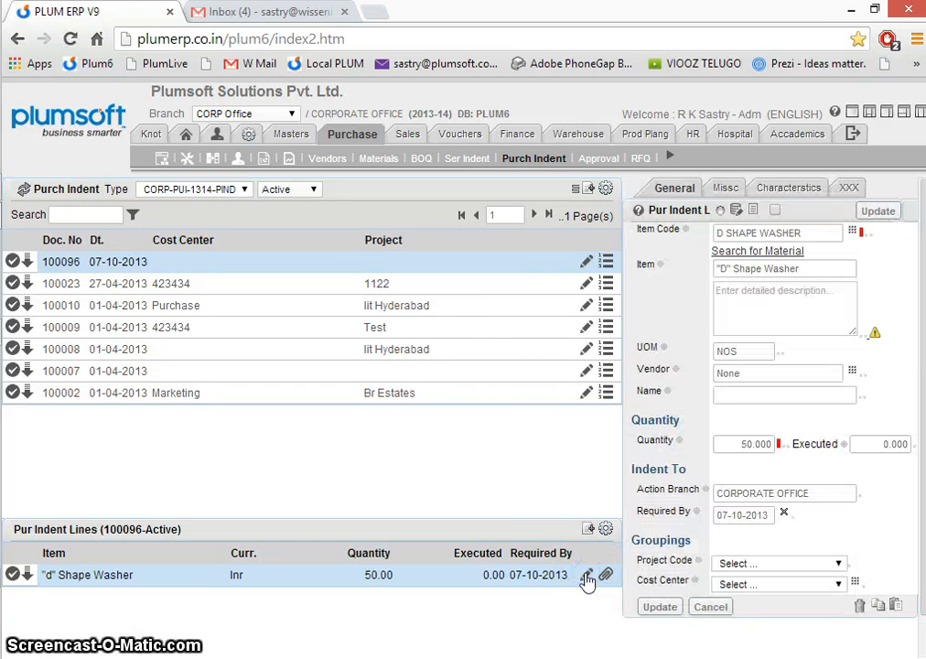
- Open the pending purchase approvals and examine the document types awaiting approval: purchase enquiries, purchase orders and purchase indents
left_click(590, 159)
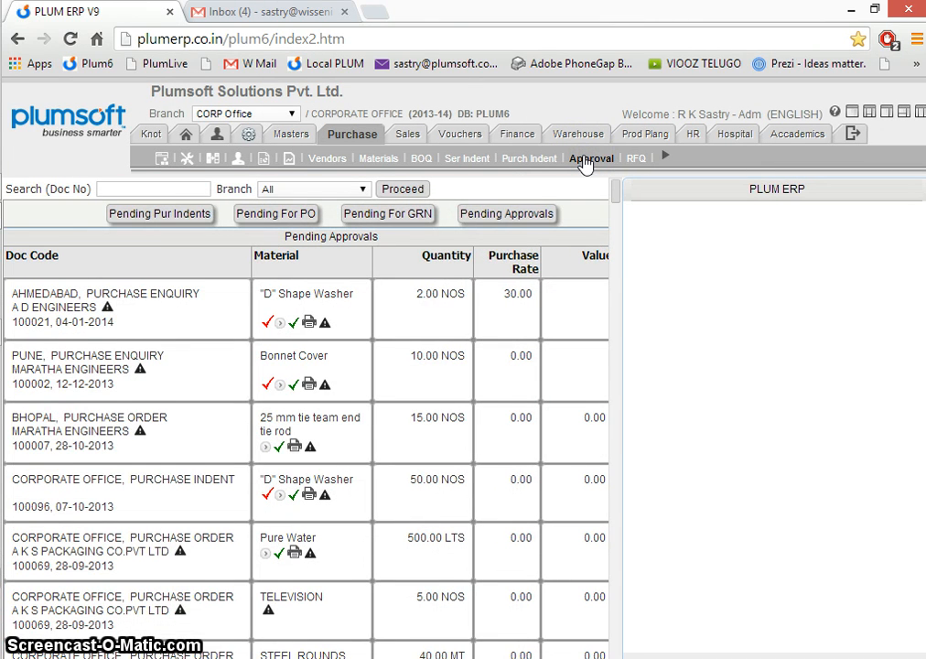
left_click(187, 293)
left_click_drag(188, 292, 85, 293)
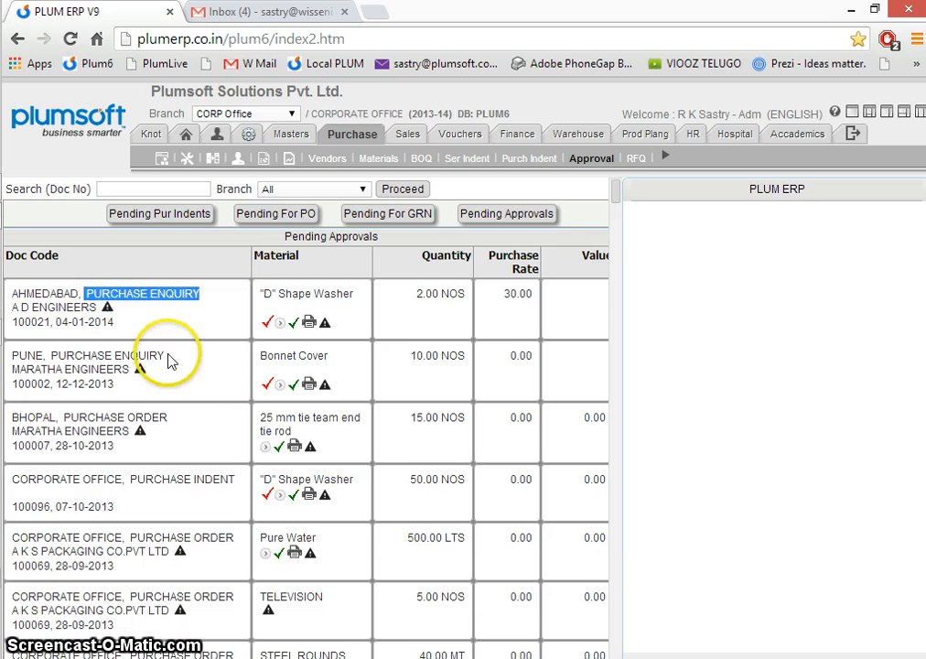
left_click_drag(169, 362, 84, 355)
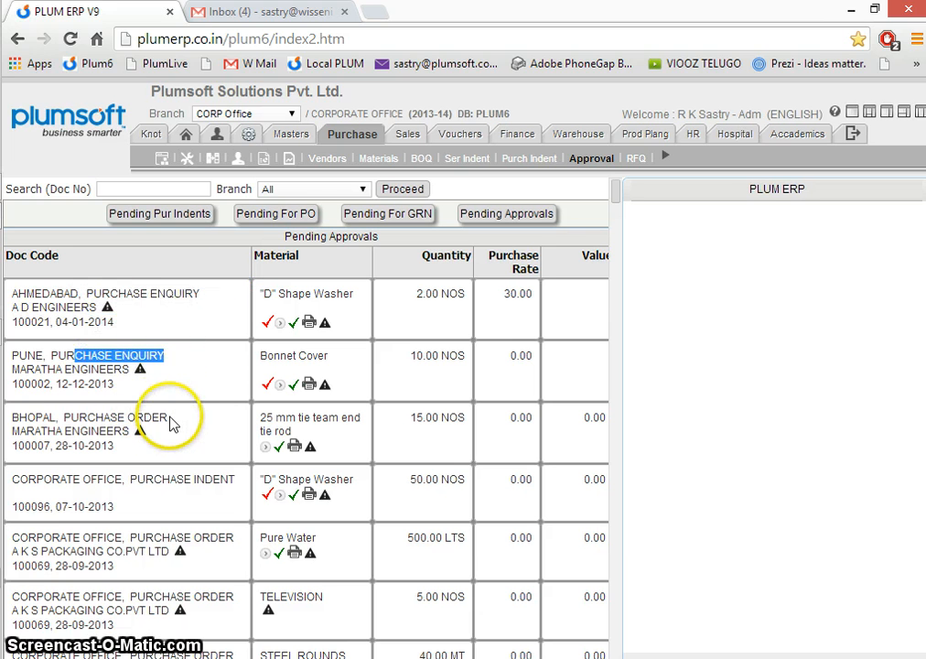
left_click_drag(174, 425, 41, 418)
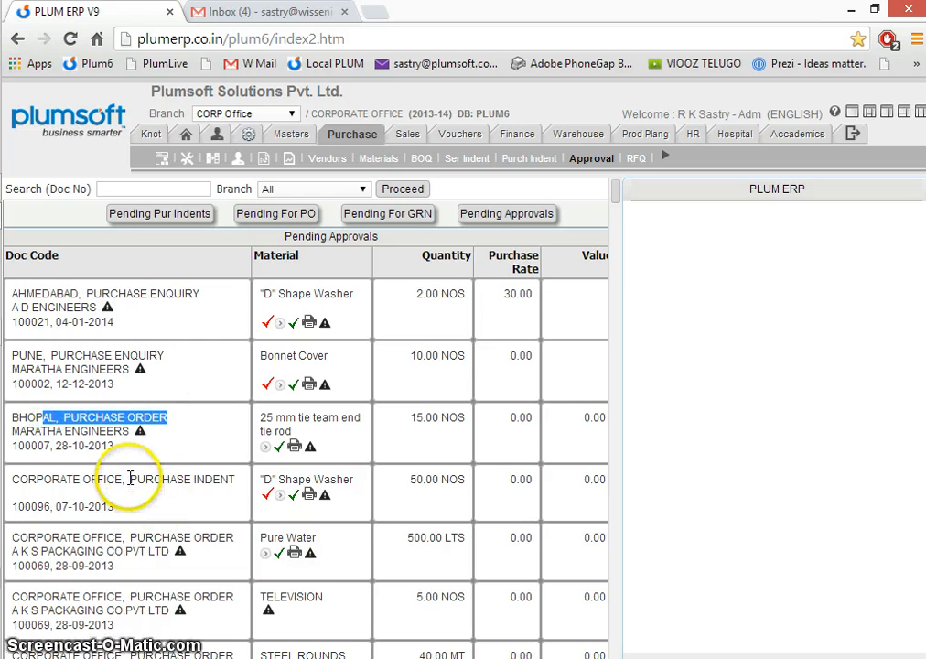
left_click_drag(130, 478, 226, 477)
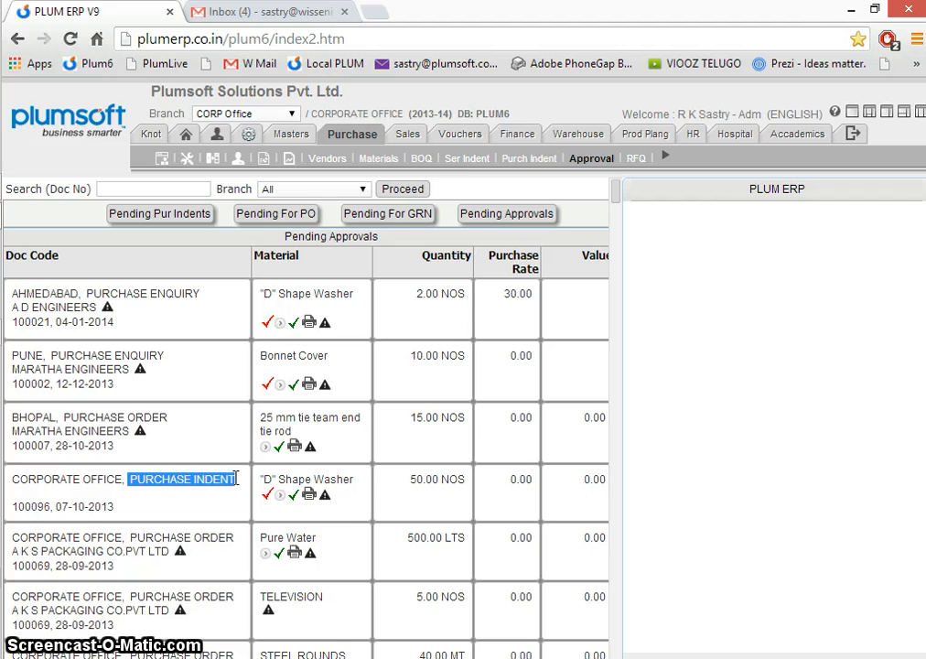
- View the list of requests for quotation (RFQ) and the list of work orders
left_click(634, 159)
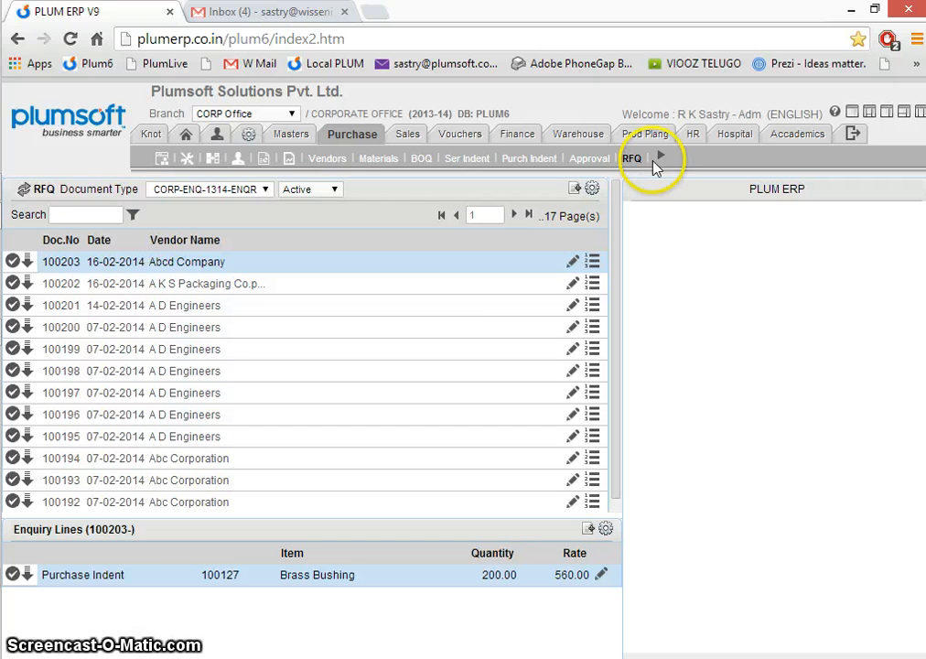
left_click(660, 162)
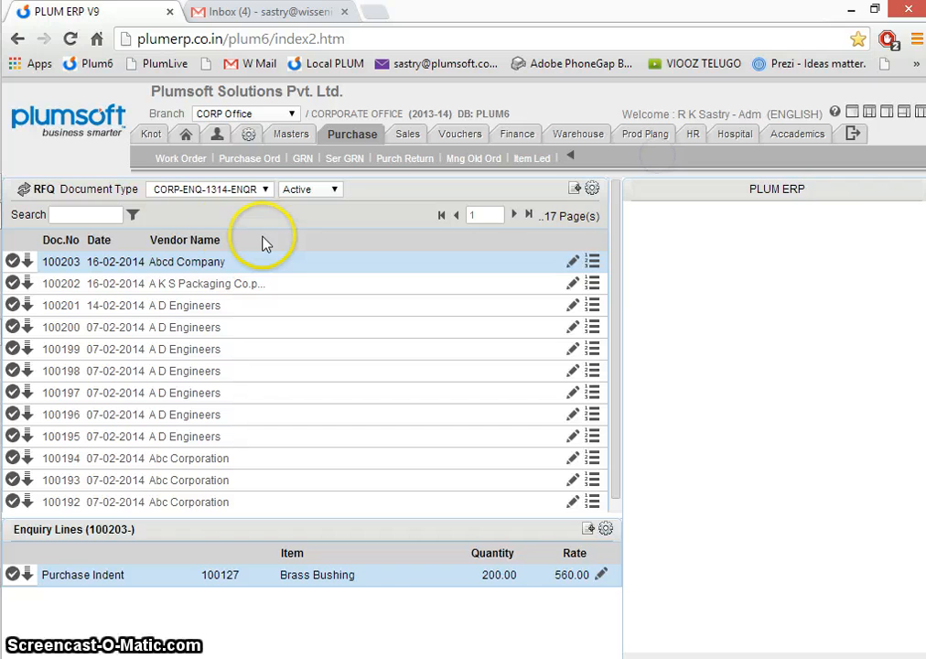
left_click(186, 164)
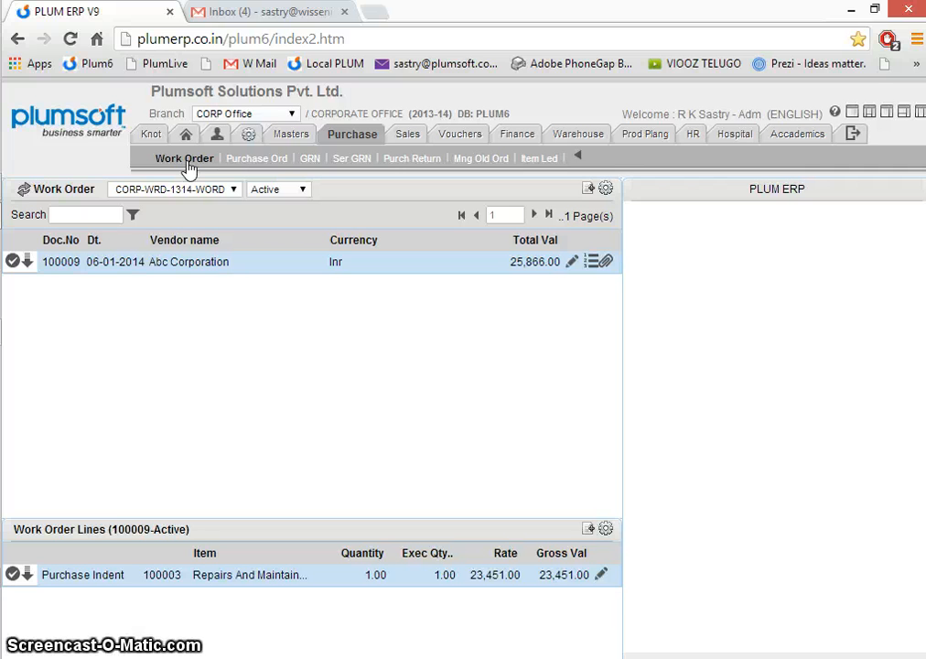
- List the purchase orders with Posted status and open the printable A D Engineers order dated 07-02-2014
left_click(242, 163)
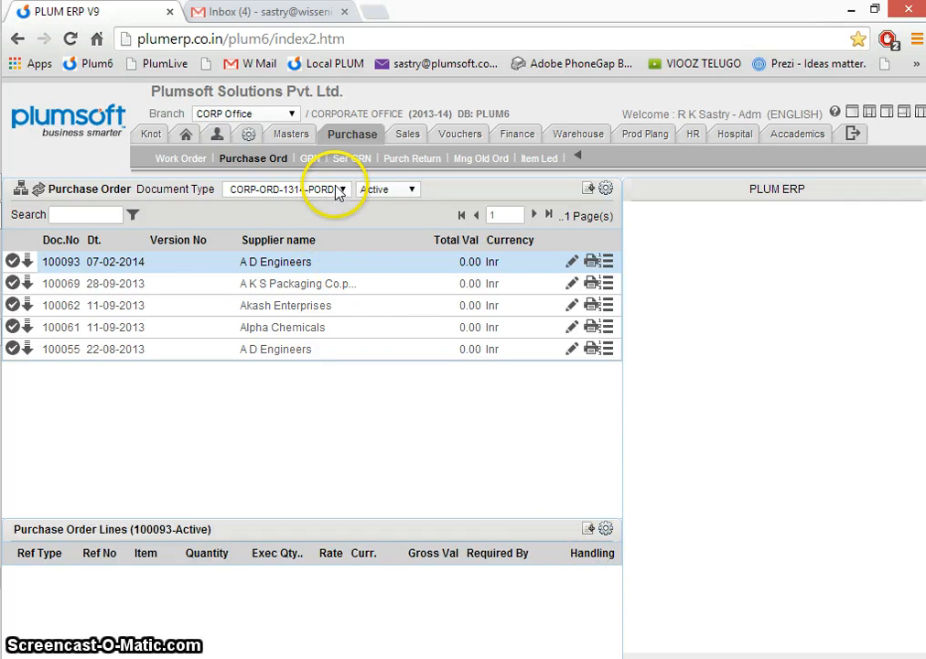
left_click(391, 193)
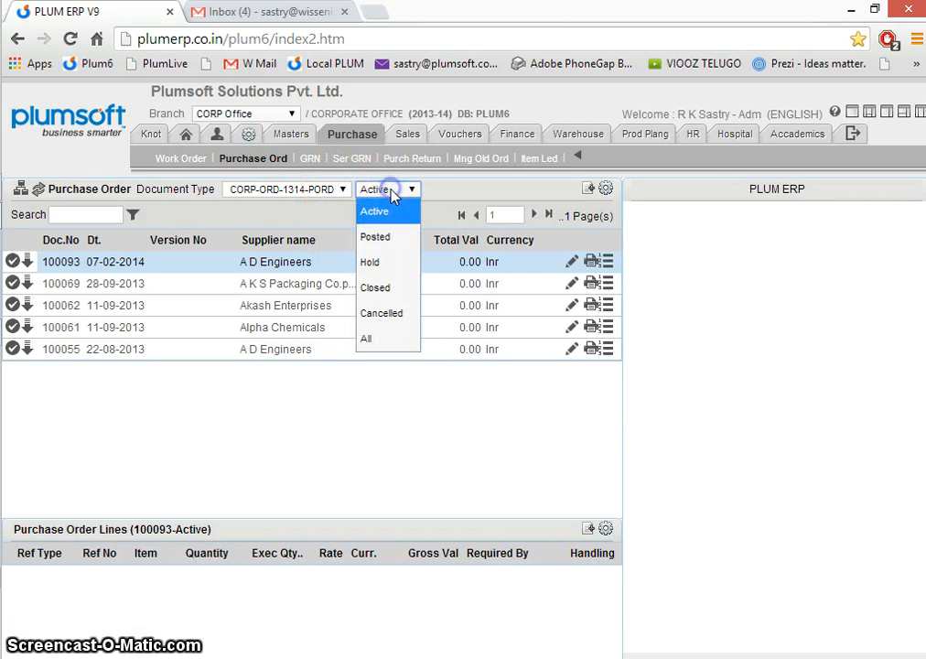
left_click(391, 236)
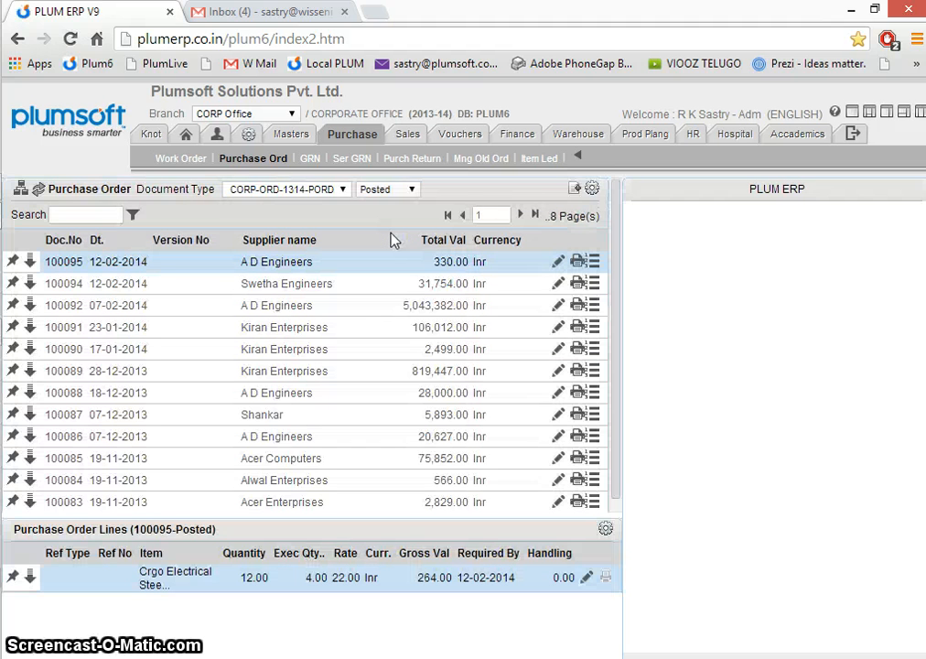
left_click(368, 308)
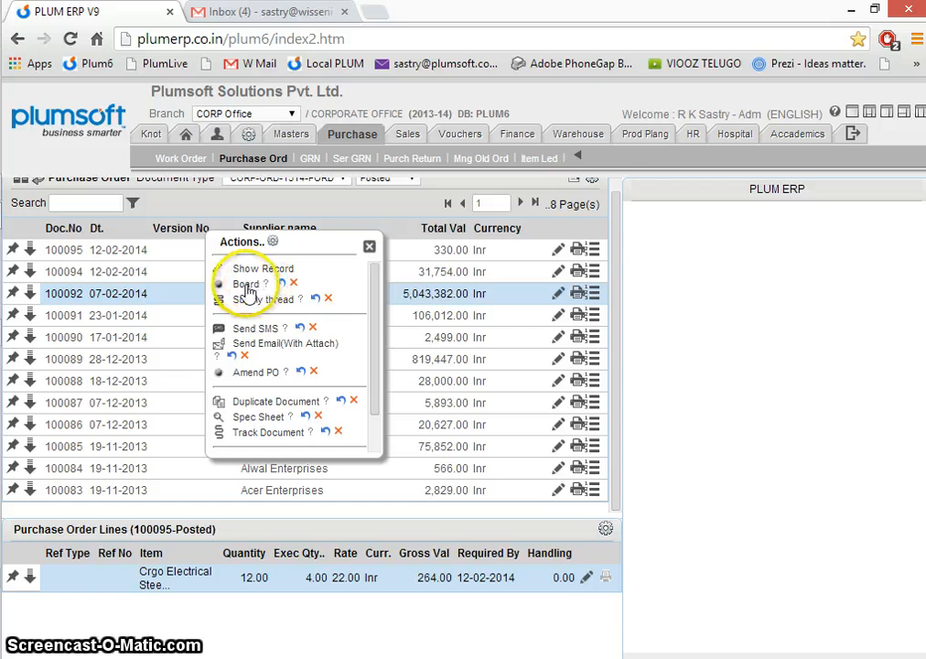
left_click(577, 293)
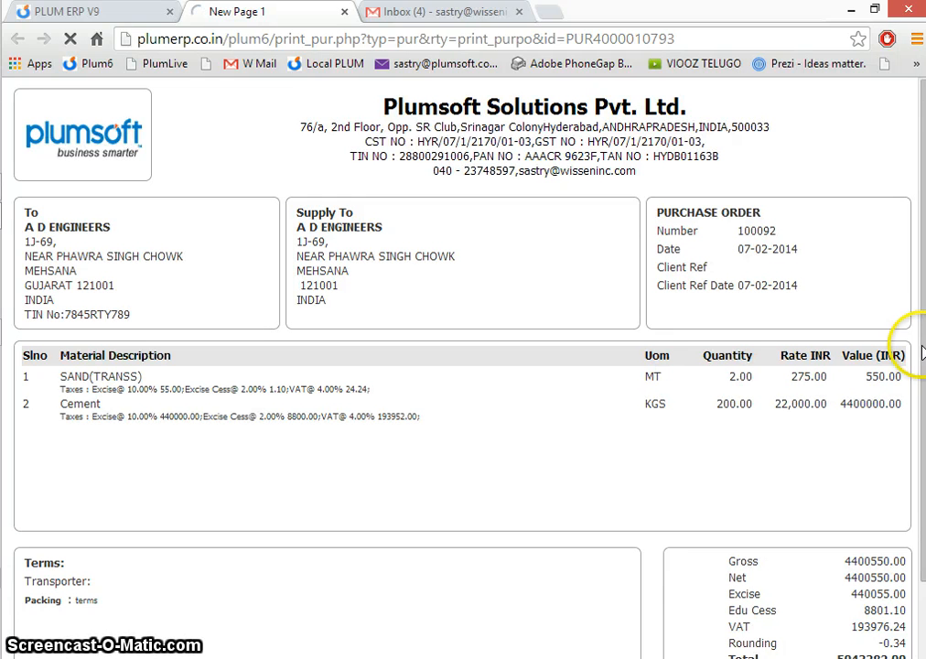
- Examine the printed purchase order's recipient, supply-to and order details, its material lines, the terms and the tax totals
left_click(24, 210)
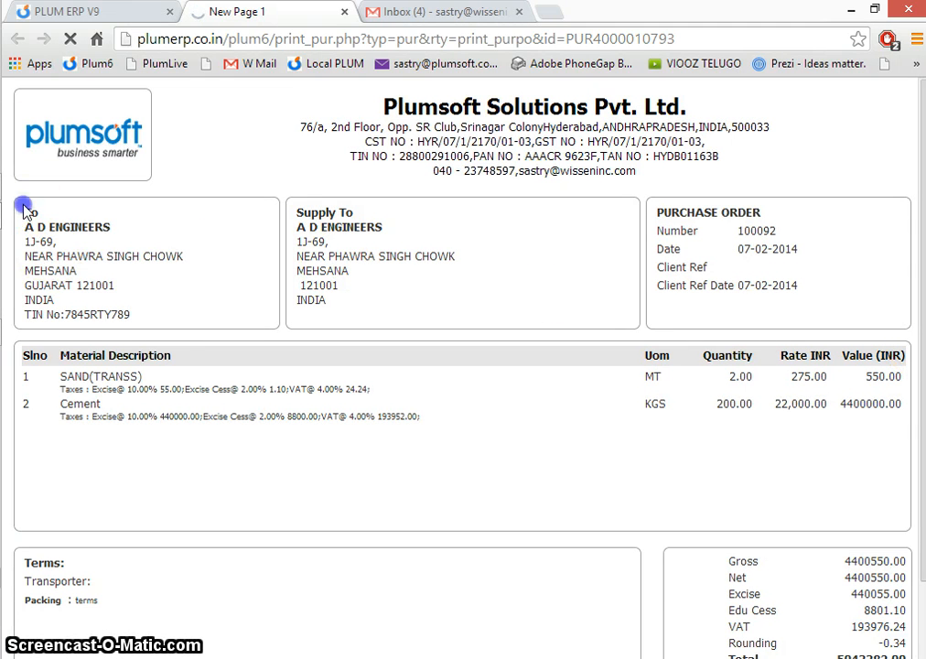
left_click_drag(25, 210, 152, 317)
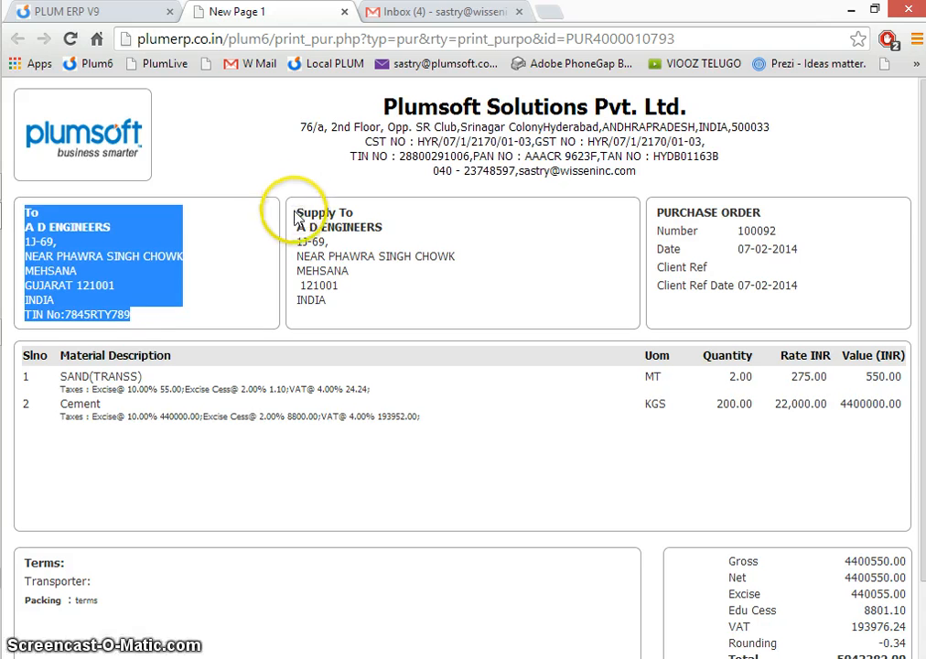
left_click_drag(293, 210, 362, 294)
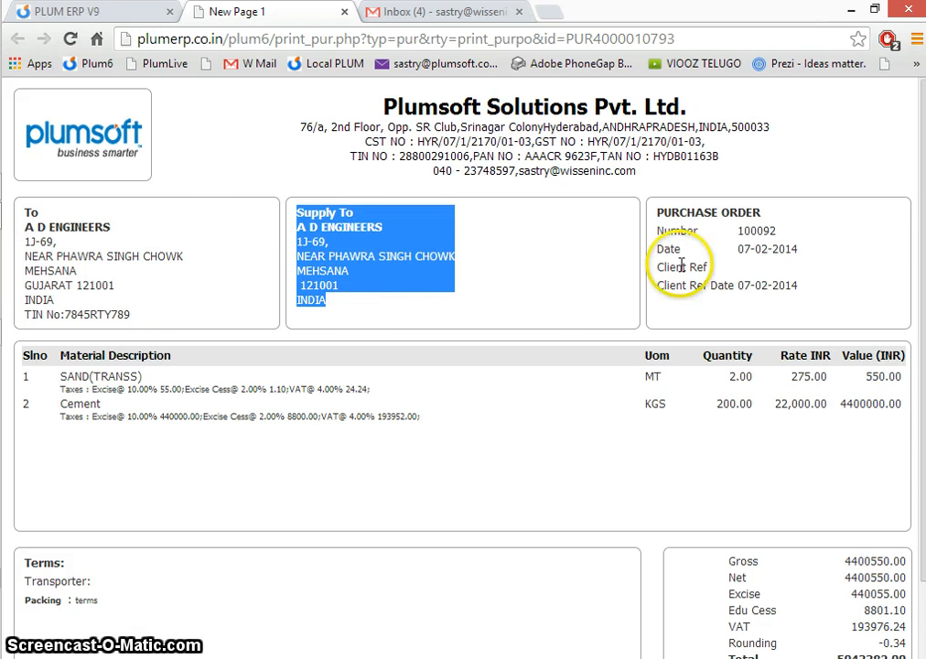
left_click_drag(655, 208, 736, 301)
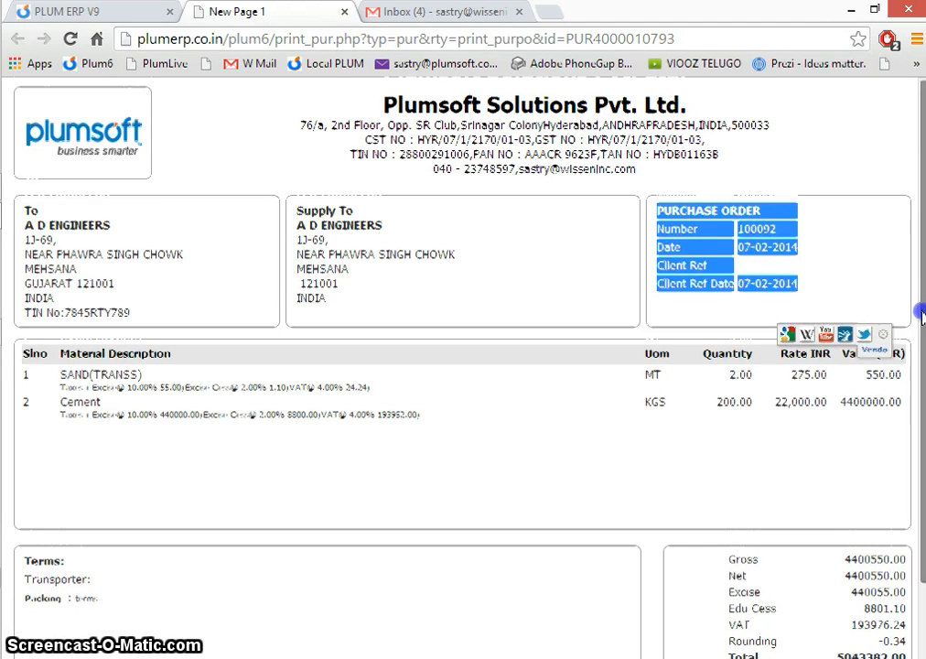
scroll(922, 340, "down", 1)
left_click_drag(922, 340, 919, 366)
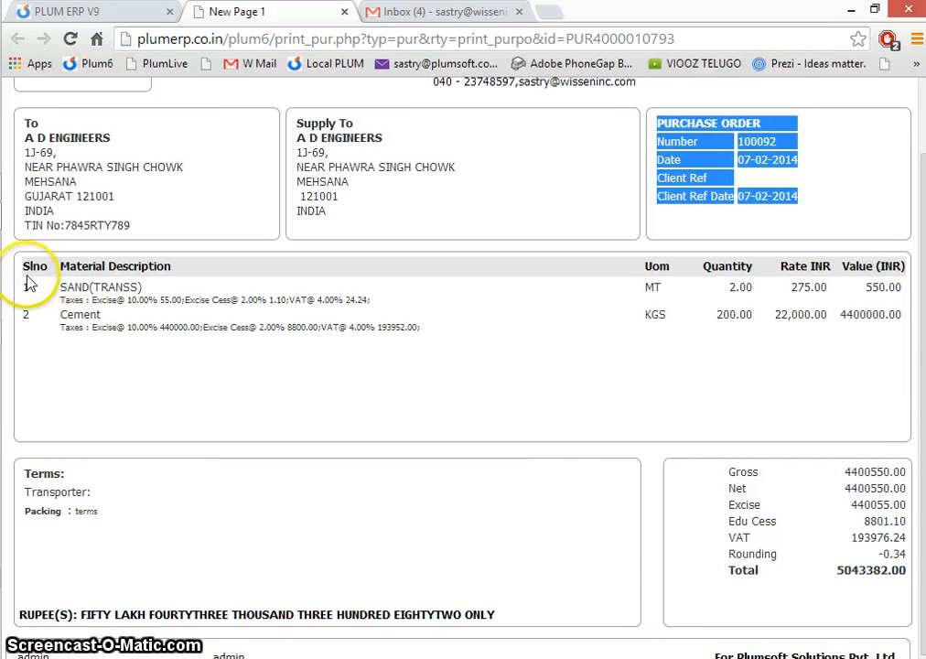
left_click_drag(25, 272, 149, 369)
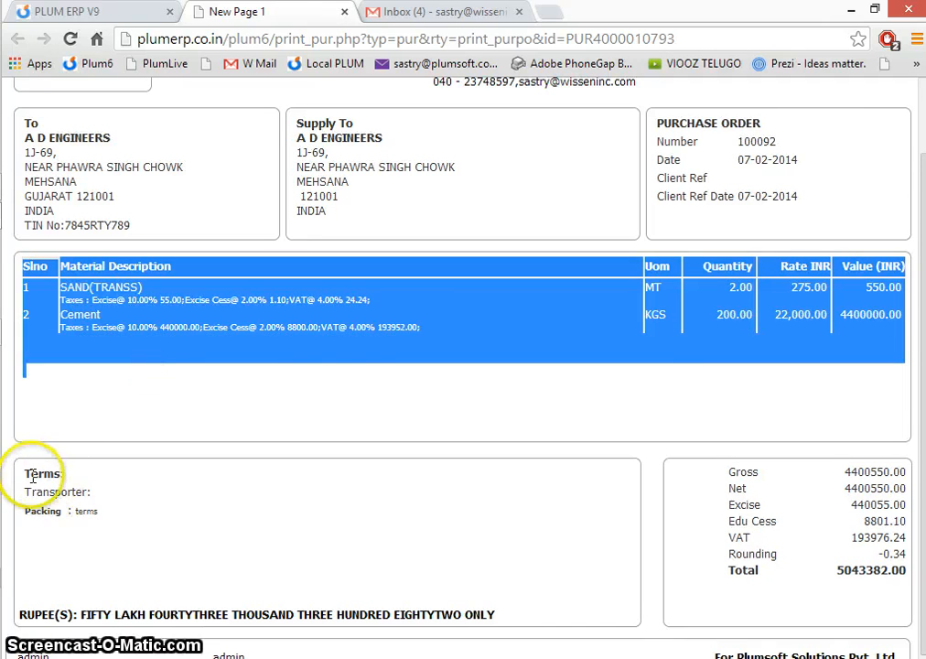
left_click_drag(30, 471, 138, 545)
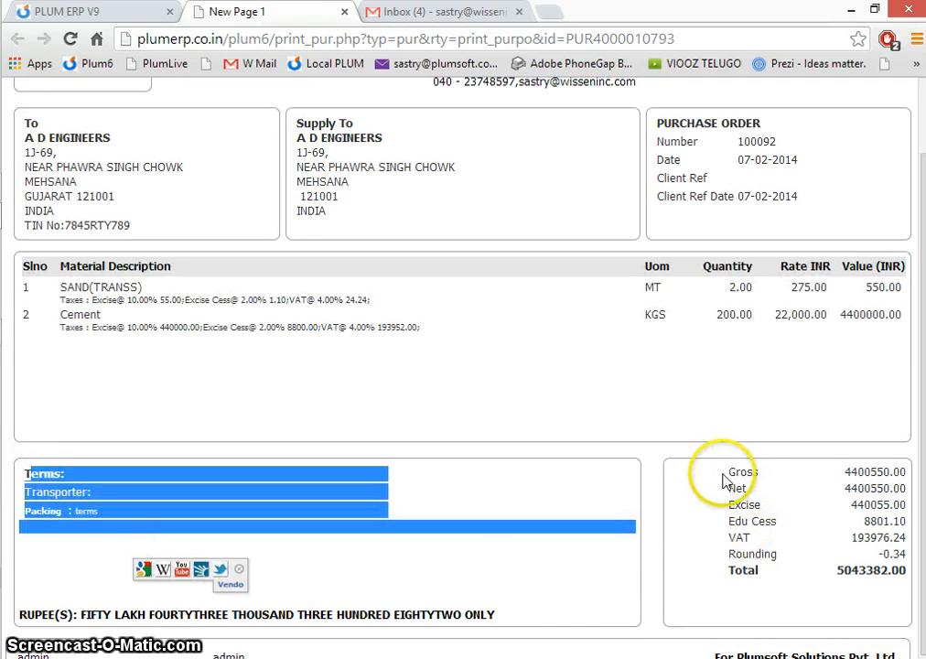
left_click(781, 552)
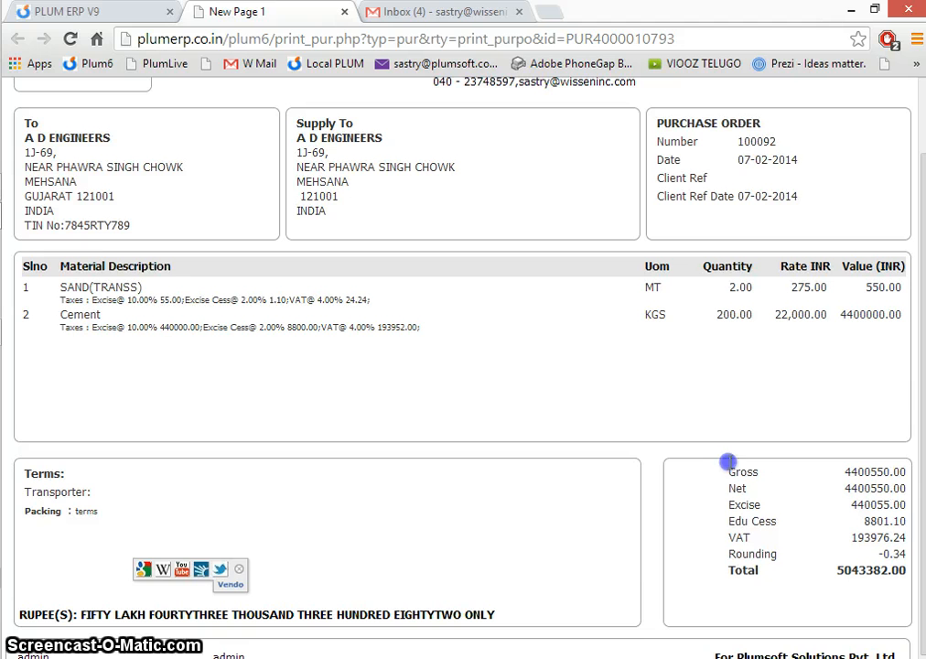
left_click(728, 463)
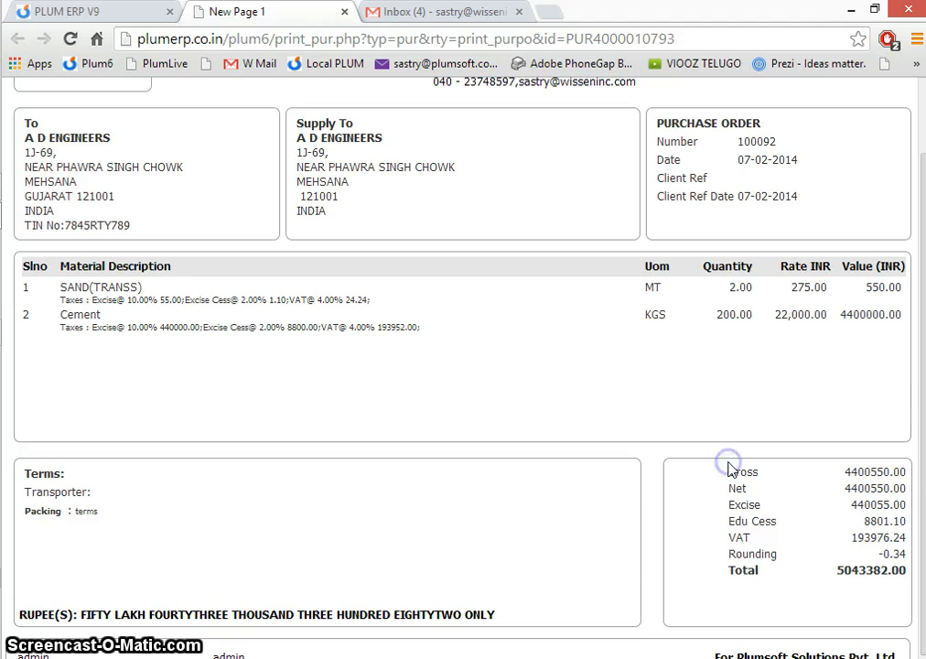
- Return to PLUM ERP, open the GRN list and display the orders to pick into the A D Engineers receipt dated 12-02-2014
left_click(145, 16)
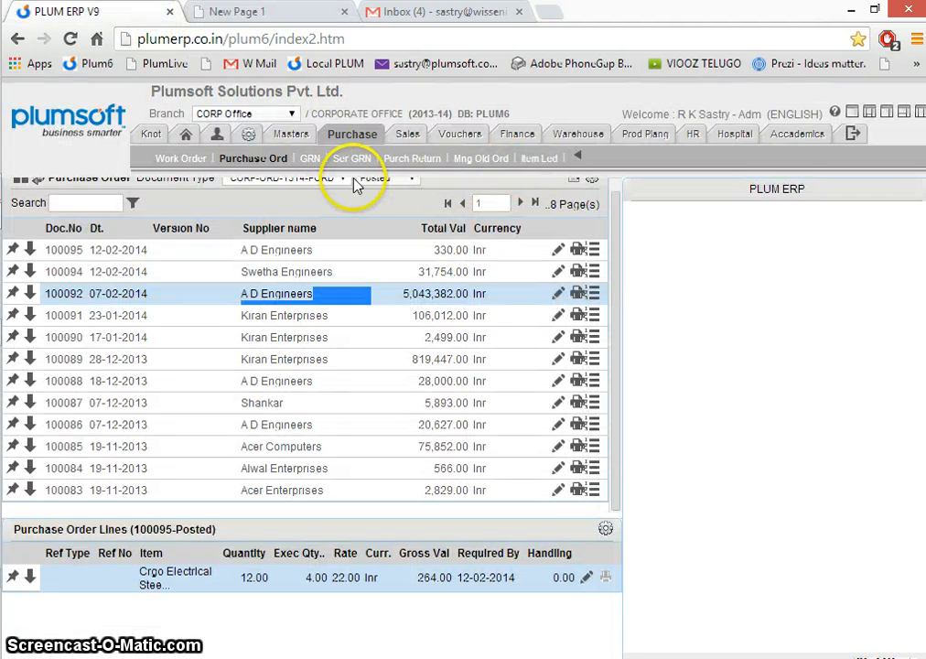
left_click(247, 161)
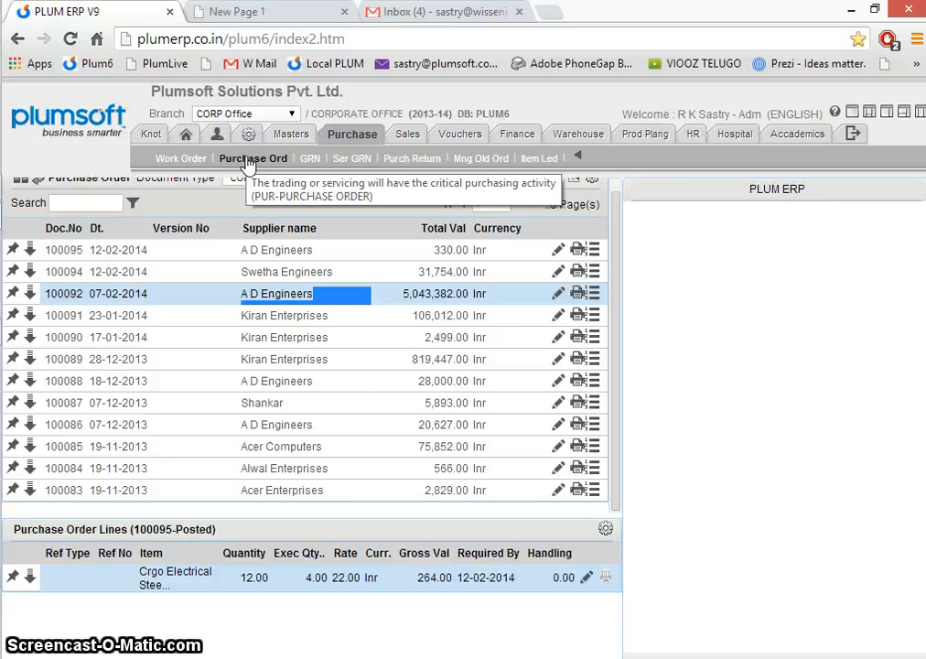
left_click(309, 165)
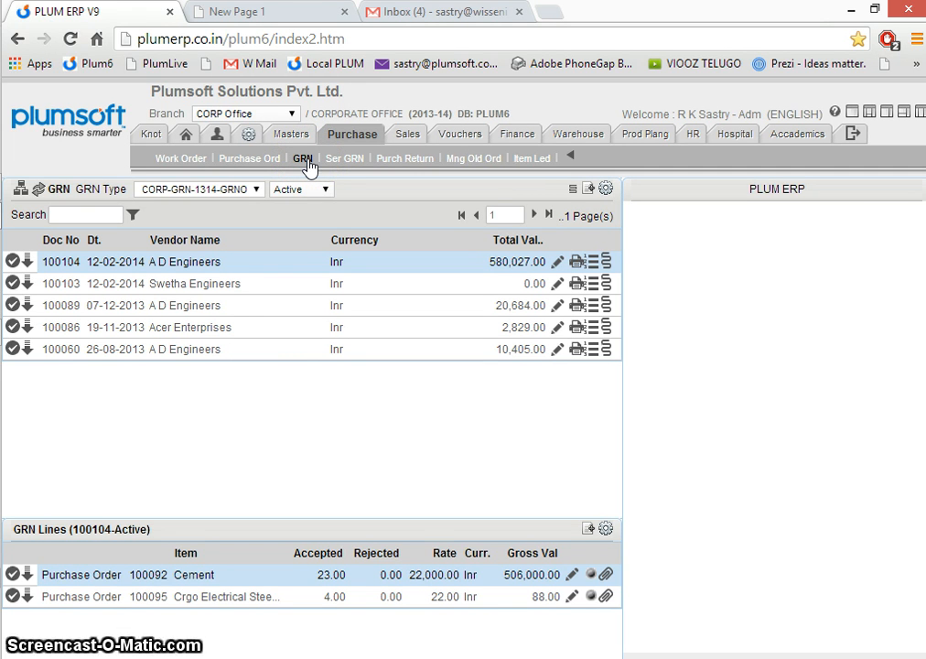
left_click(241, 266)
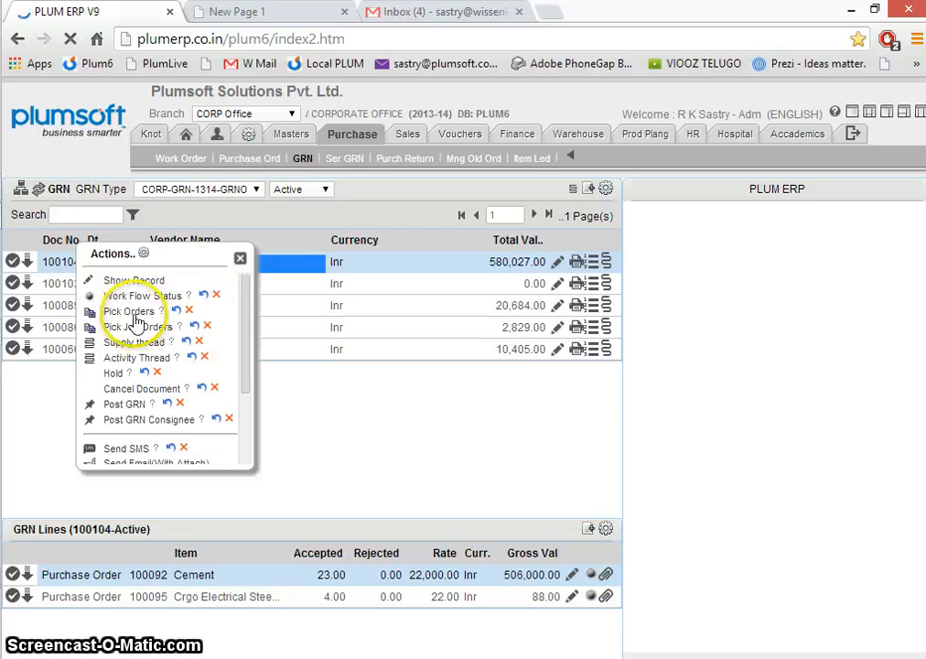
left_click(135, 313)
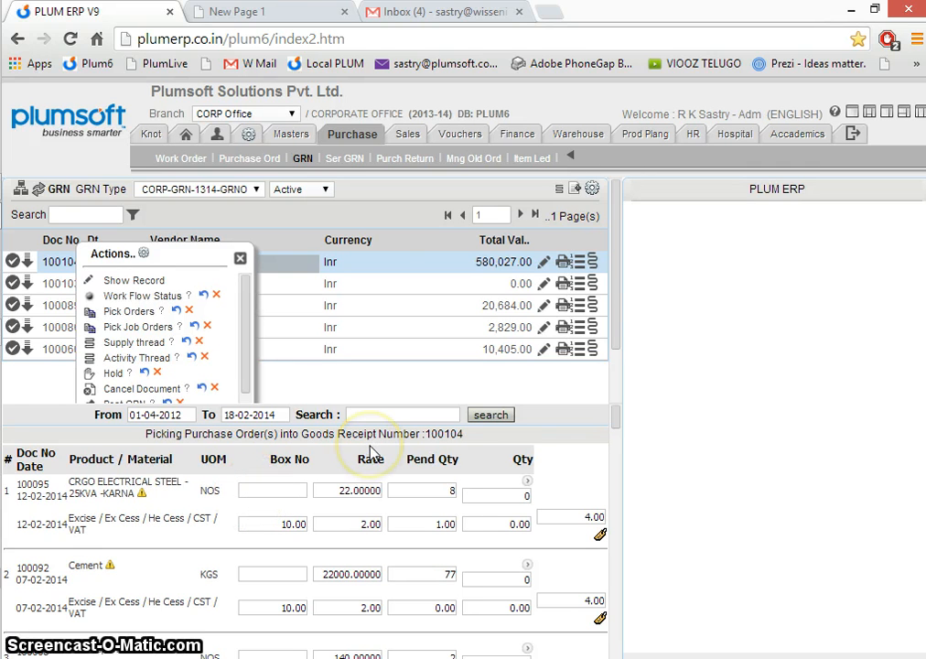
left_click(241, 260)
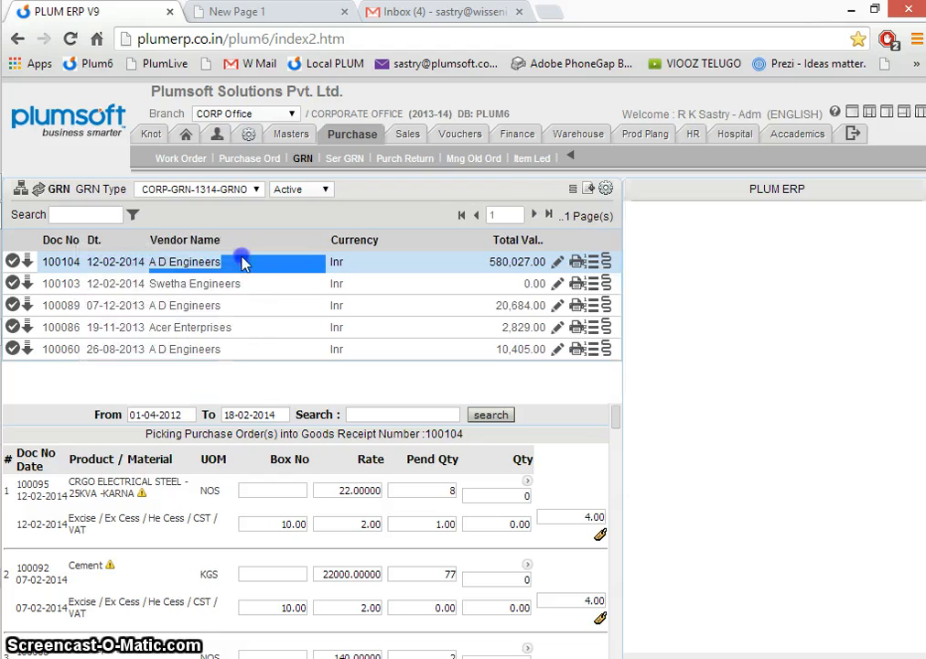
left_click(149, 263)
left_click_drag(149, 262, 223, 263)
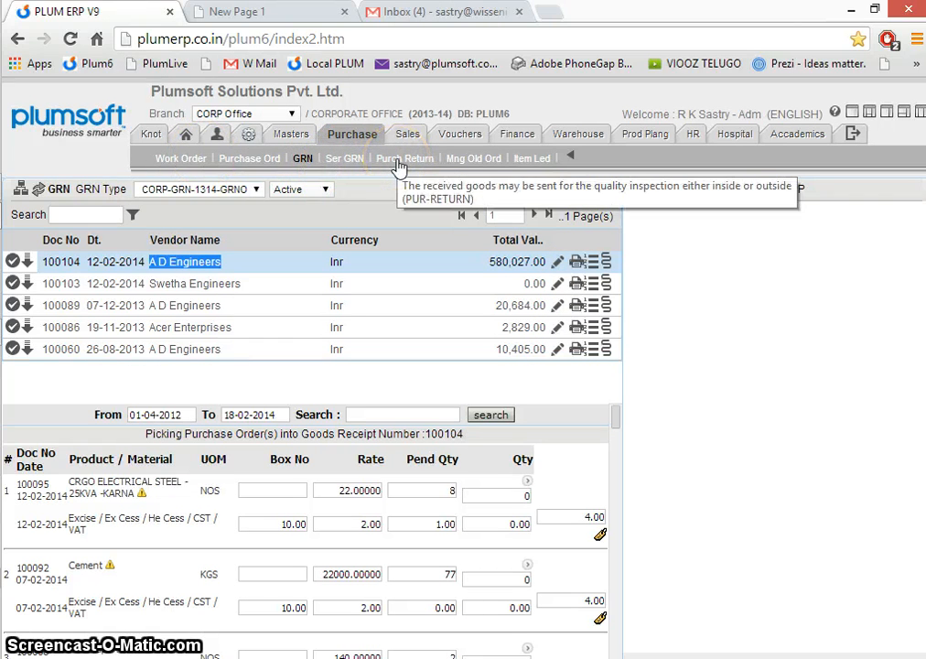
- Open the management of old orders and list the purchase orders from 01-04-2013 to 31-03-2014
left_click(482, 159)
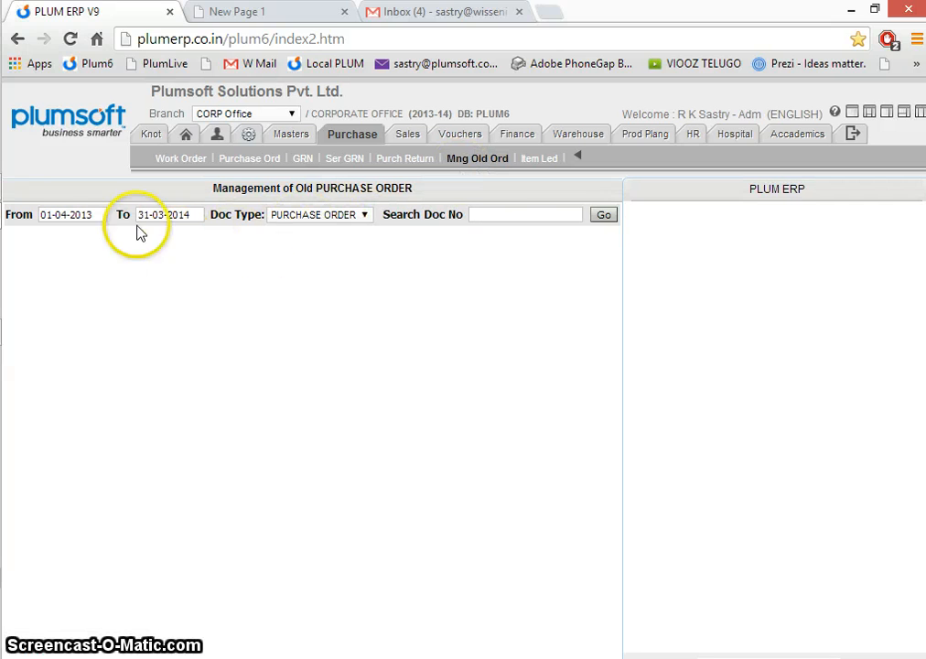
left_click(603, 216)
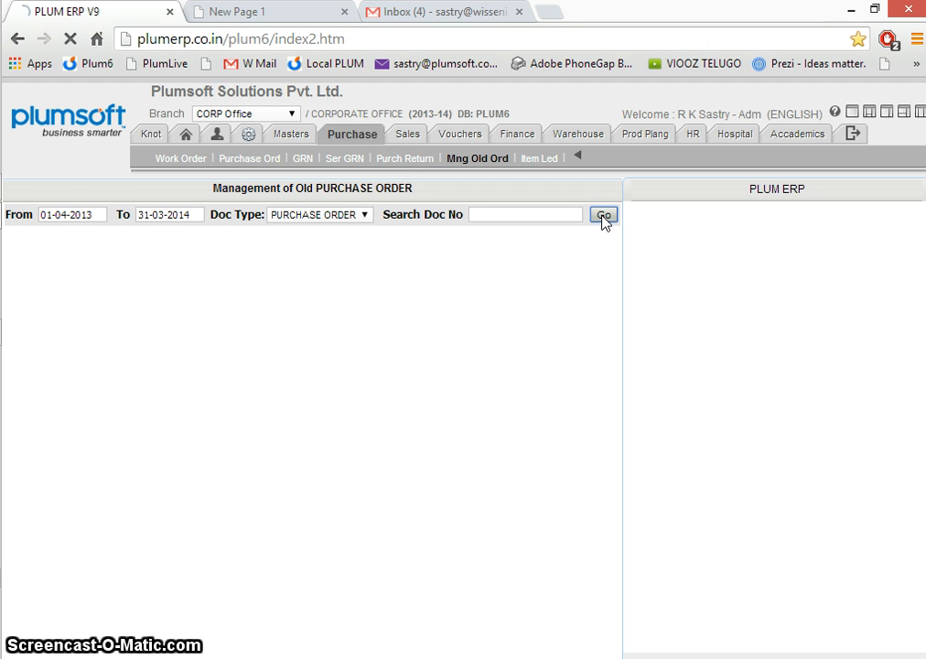
- Reopen the management of old orders and check the date range of the listed purchase orders
left_click(385, 243)
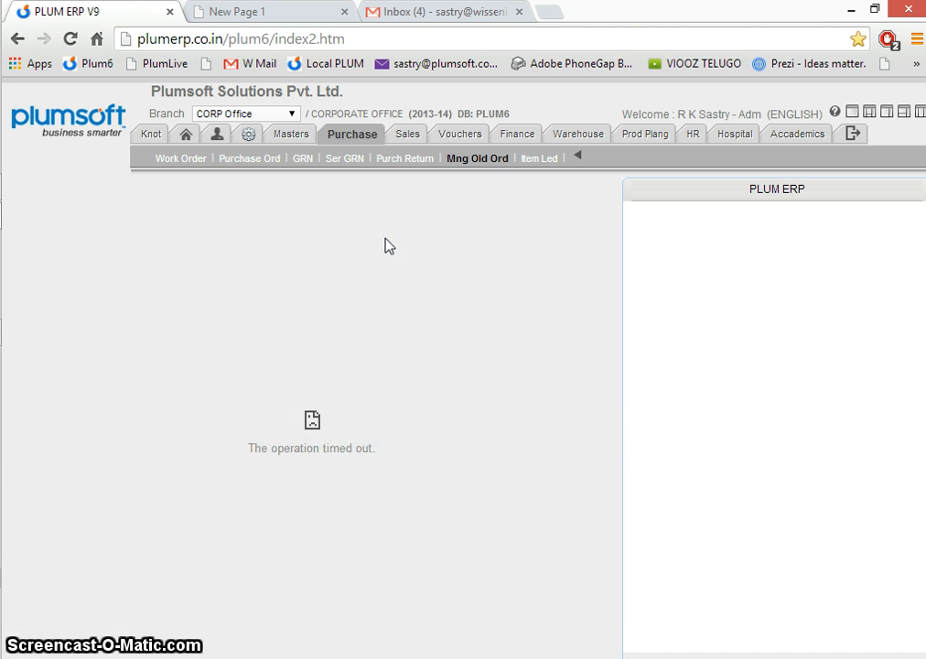
left_click(469, 161)
left_click(353, 276)
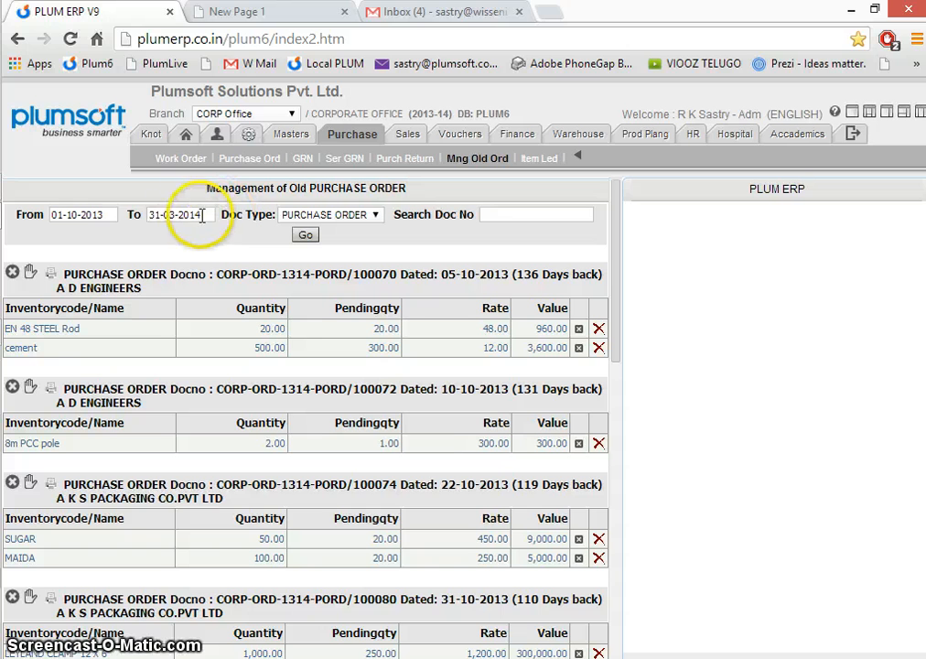
left_click_drag(203, 215, 51, 215)
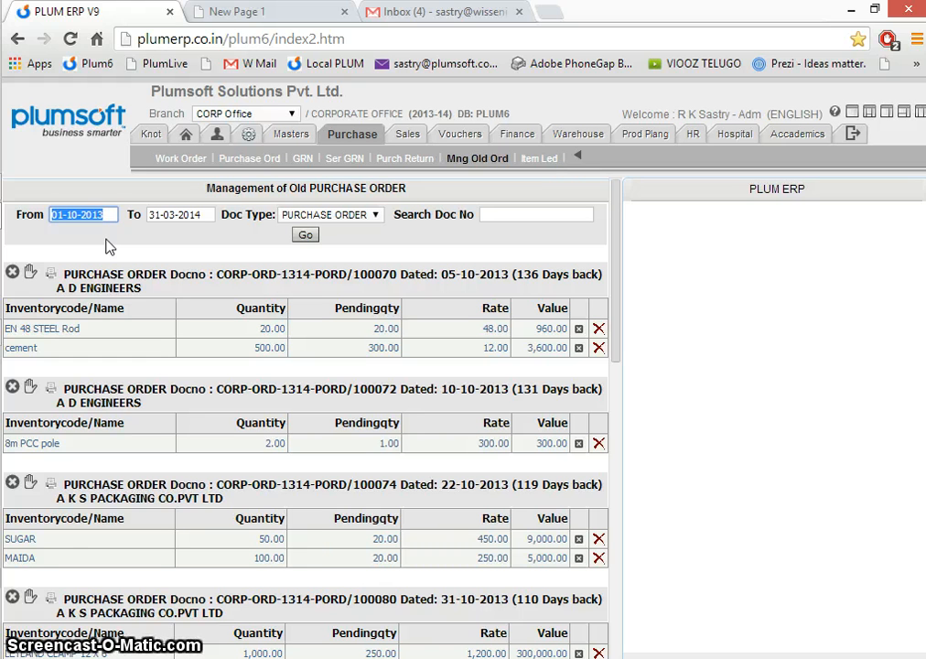
- Short-close all pending items of the A D Engineers purchase order dated 05-10-2013 with the remark "Testing"
left_click_drag(57, 273, 158, 293)
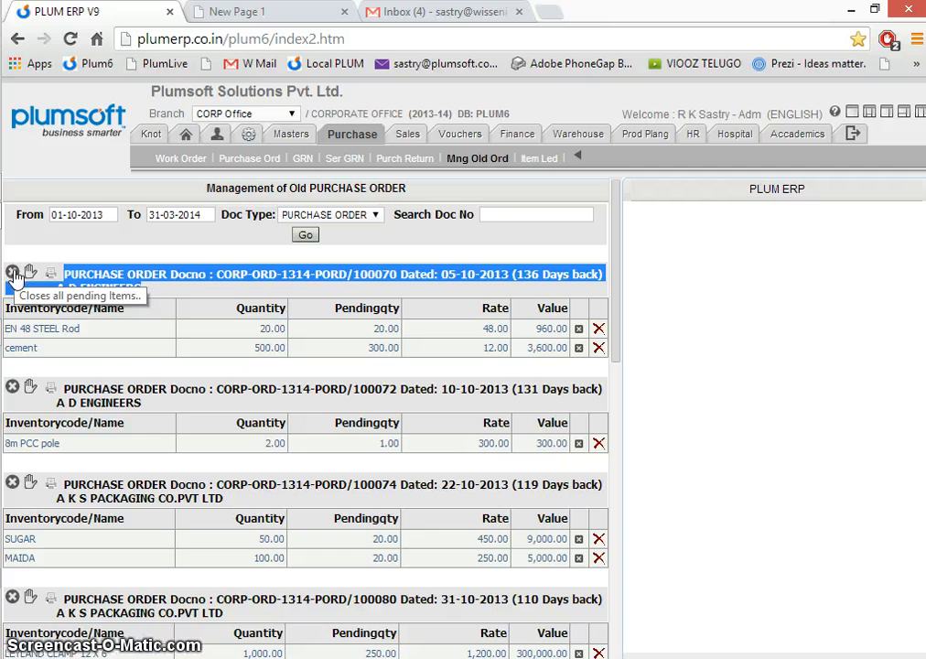
left_click(143, 291)
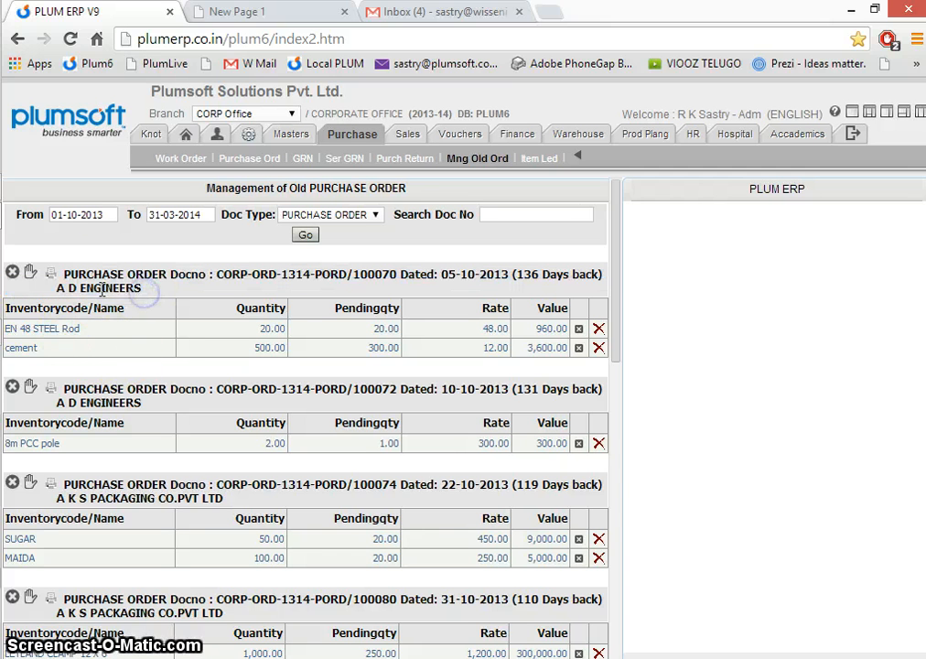
left_click(290, 276)
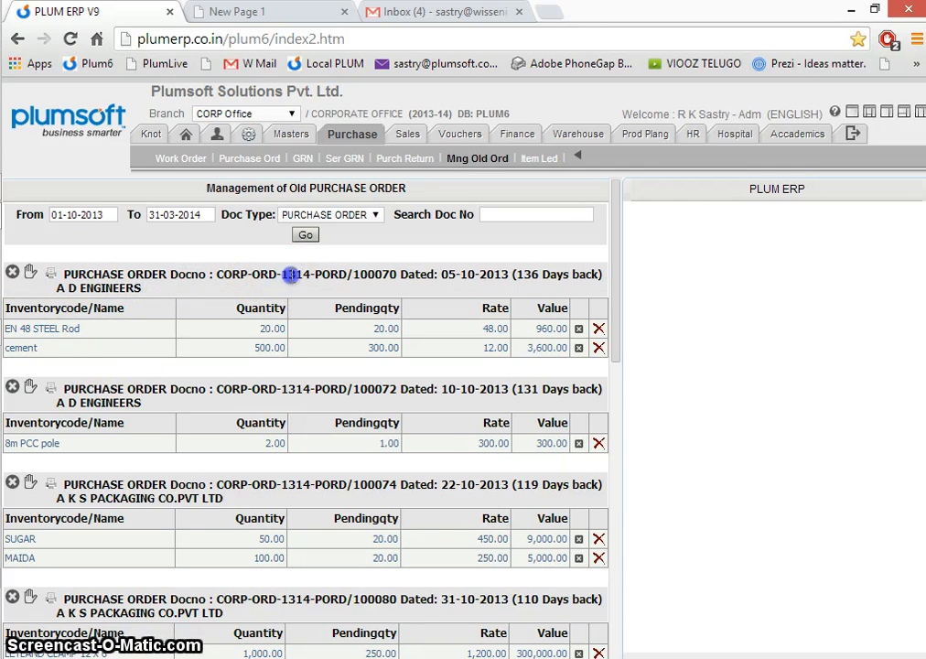
double_click(290, 275)
left_click_drag(353, 275, 423, 273)
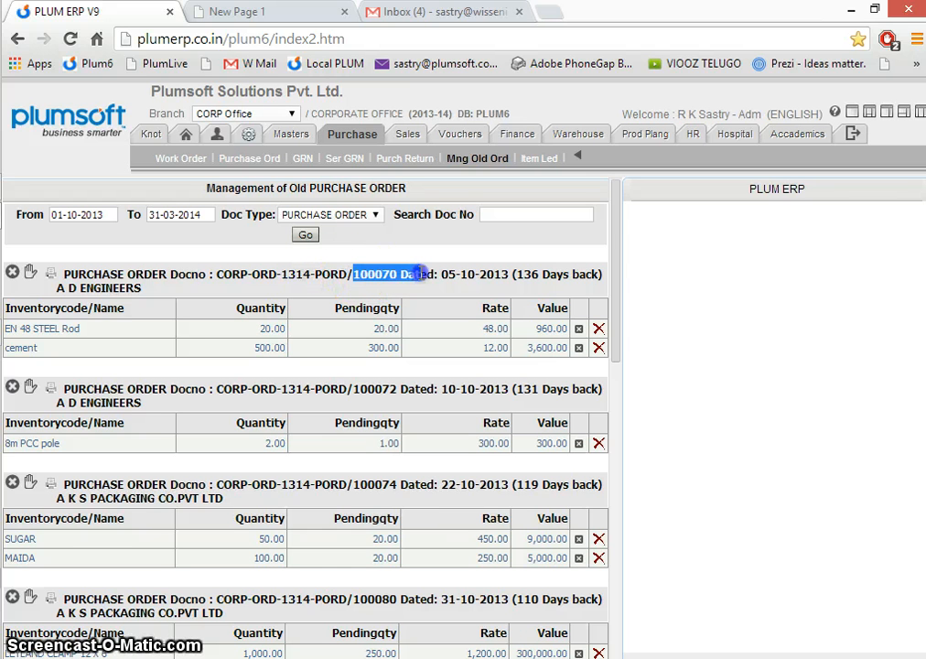
left_click(13, 272)
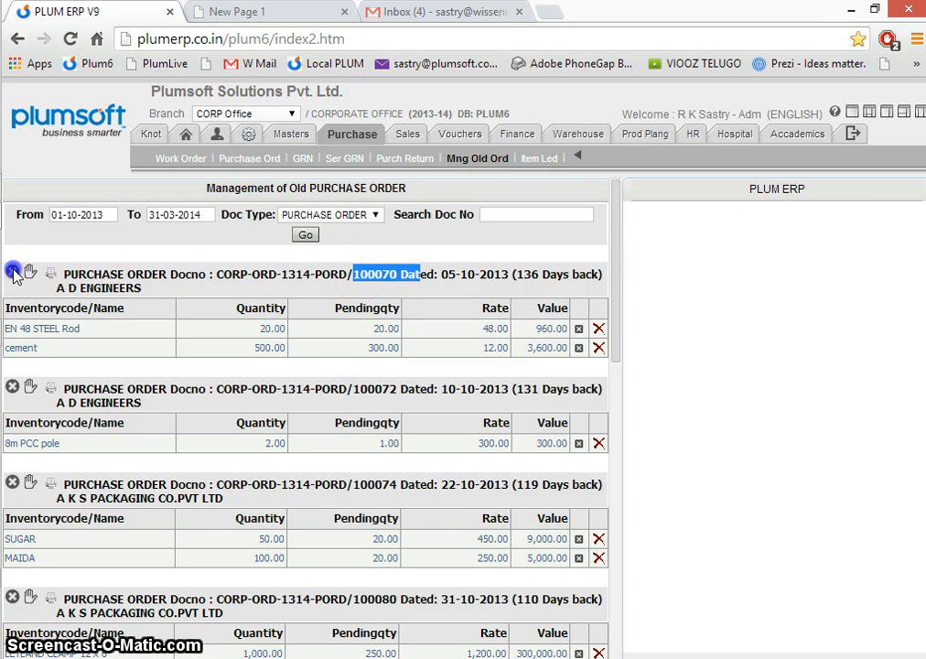
left_click(702, 229)
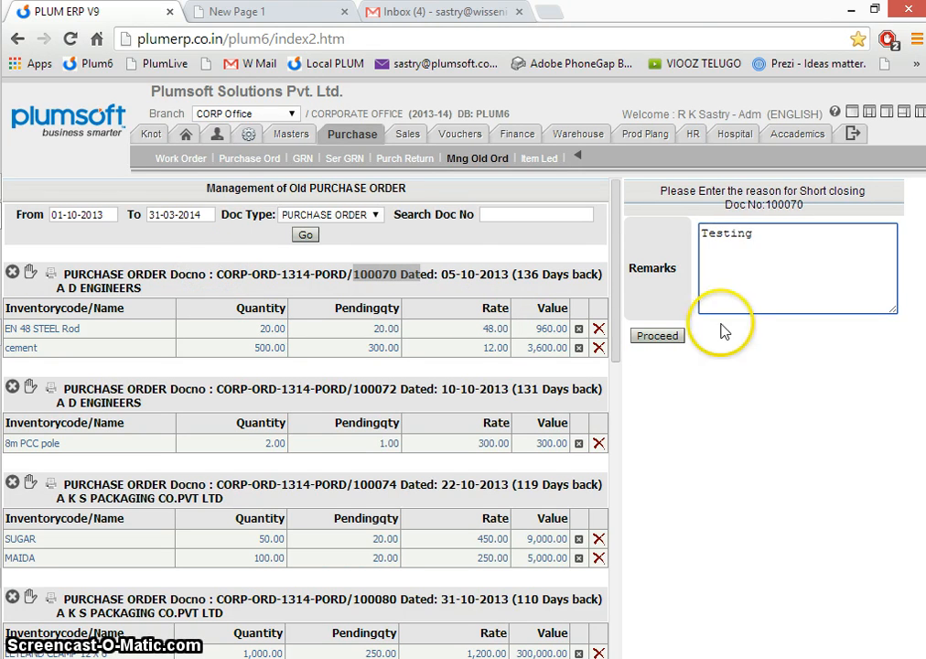
left_click(657, 336)
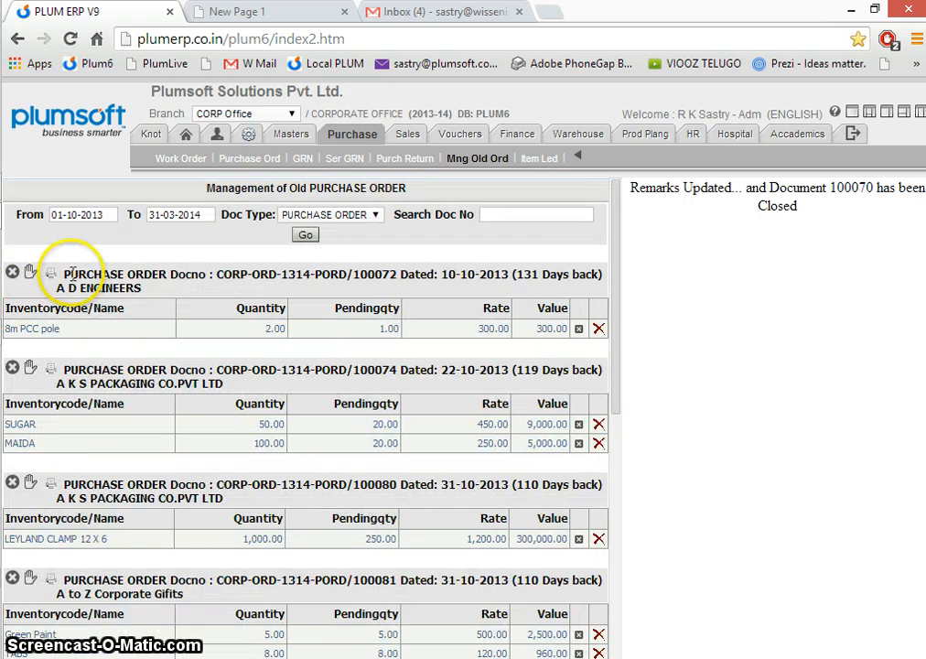
left_click_drag(66, 273, 405, 274)
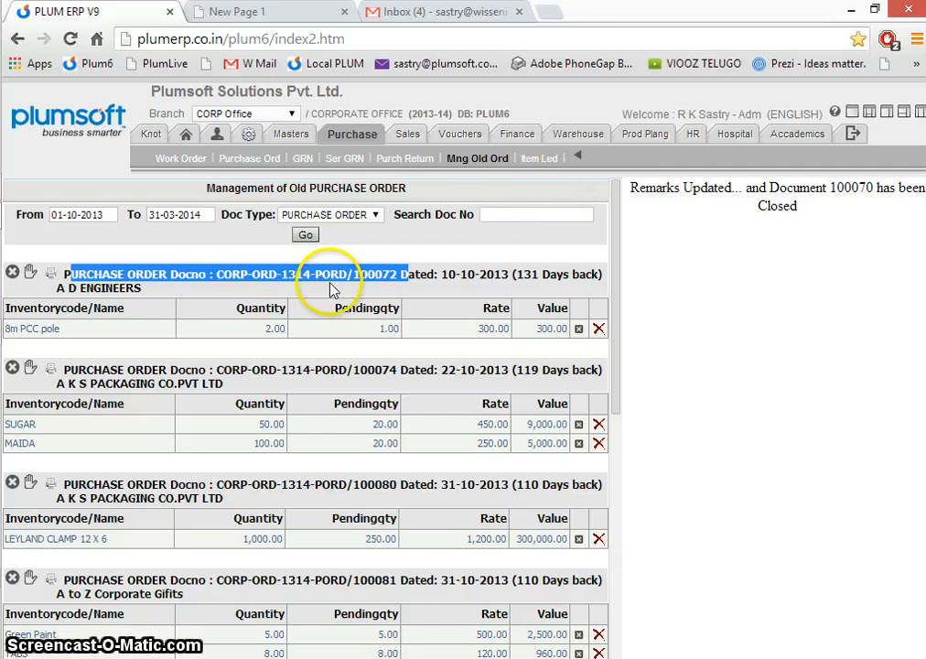
- Review the Purchase module's functions, from Vendors through RFQ and from Work Order through the item ledger
left_click(579, 155)
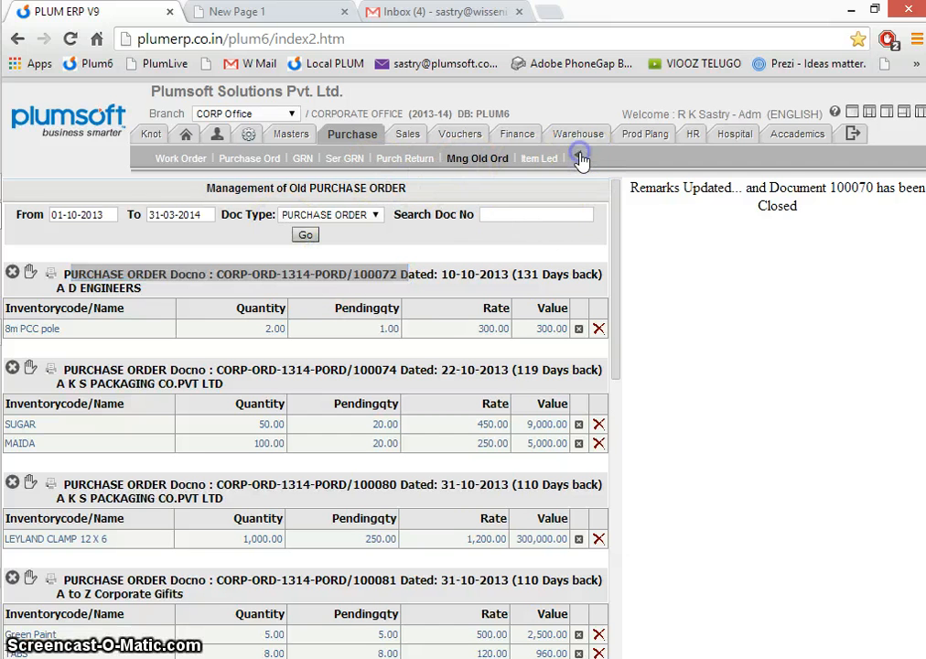
left_click_drag(304, 155, 645, 154)
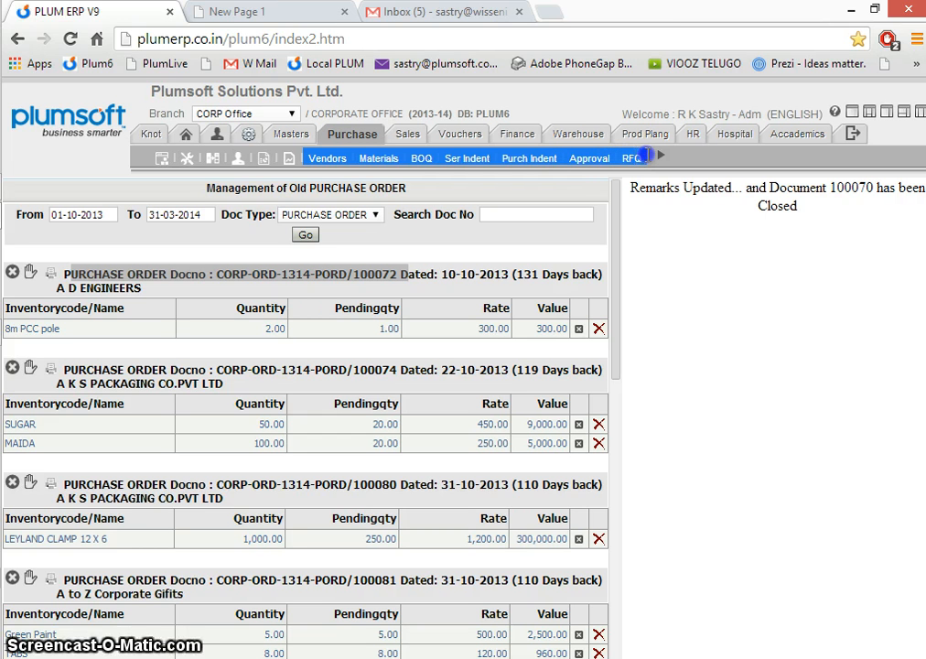
left_click(657, 155)
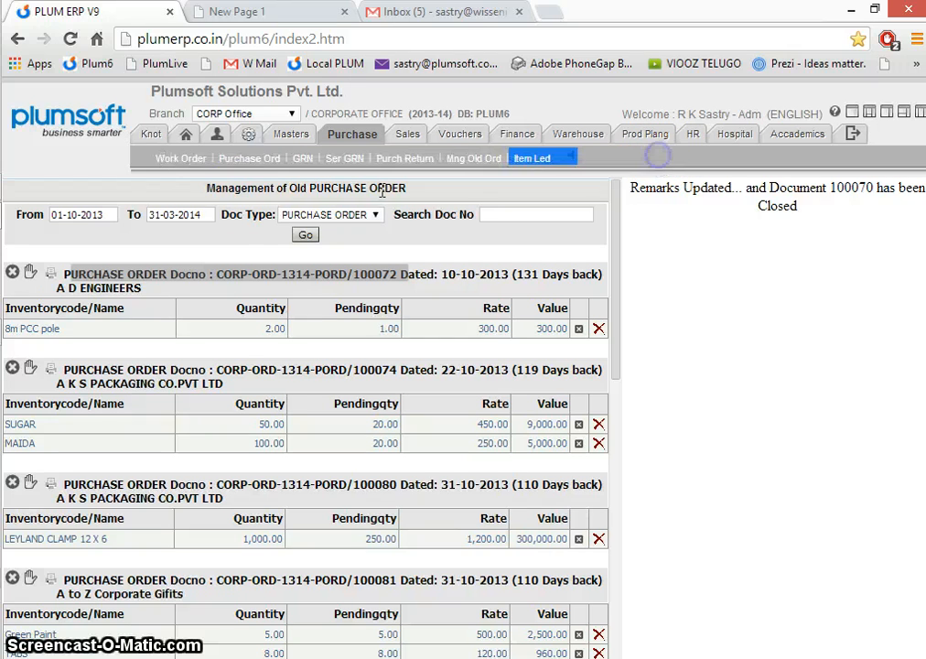
left_click_drag(149, 163, 536, 163)
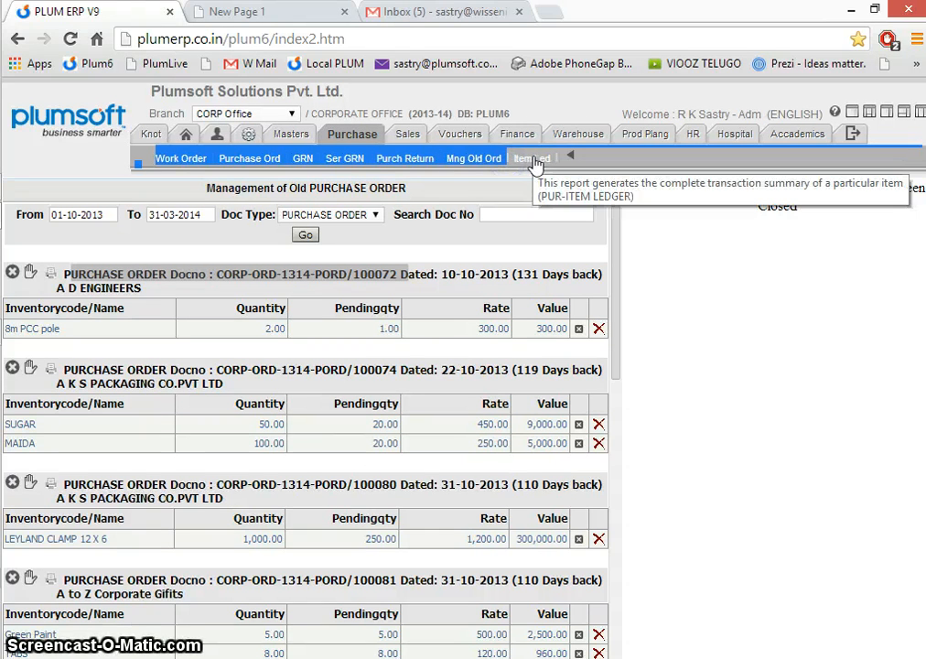
- Open the purchase item ledger, choose the AUTOMOBILES group and display the group-wise stock ledger
left_click(535, 163)
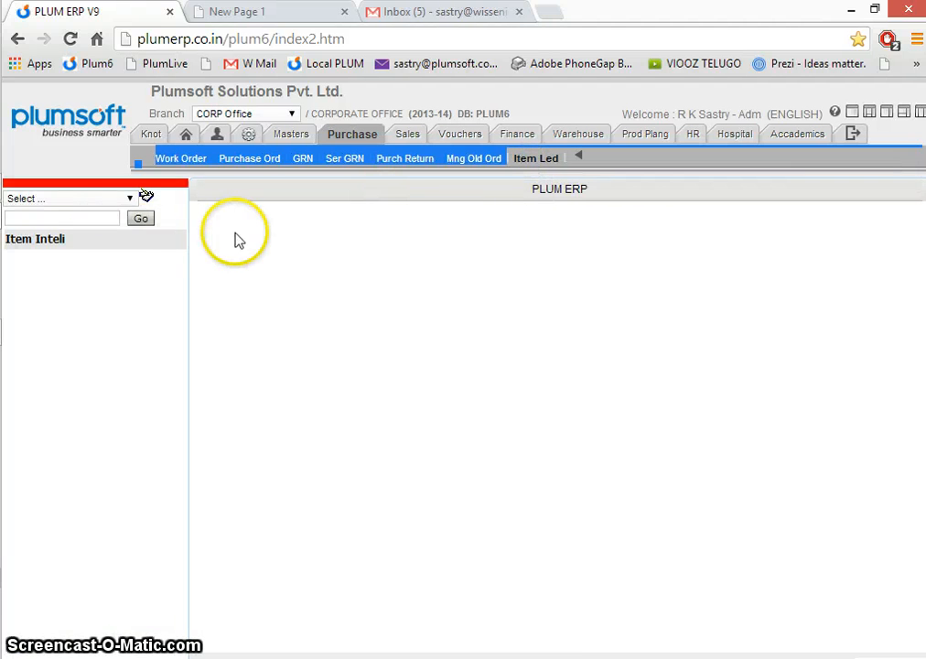
left_click(99, 197)
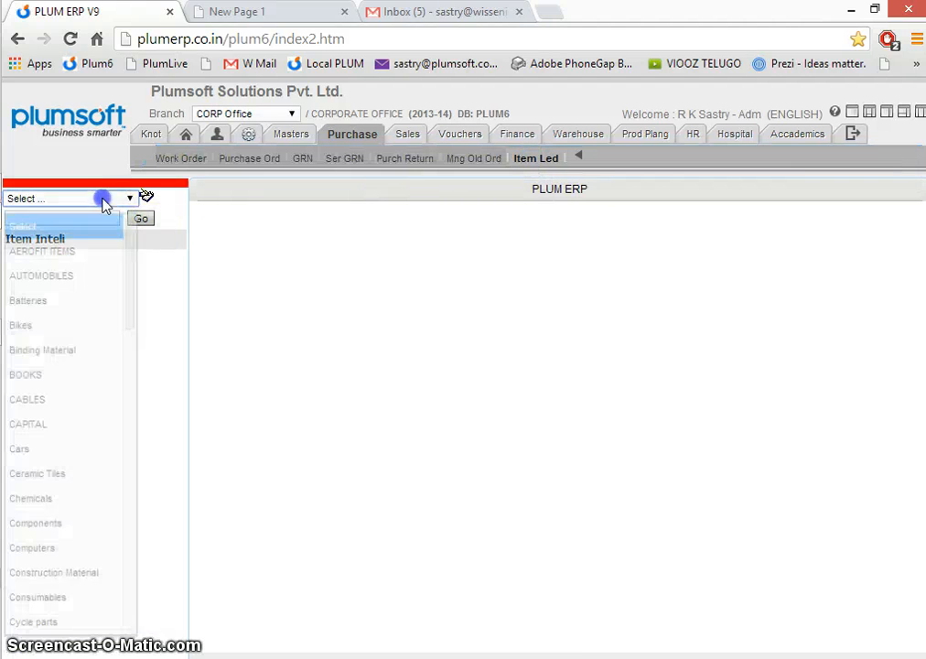
left_click(63, 270)
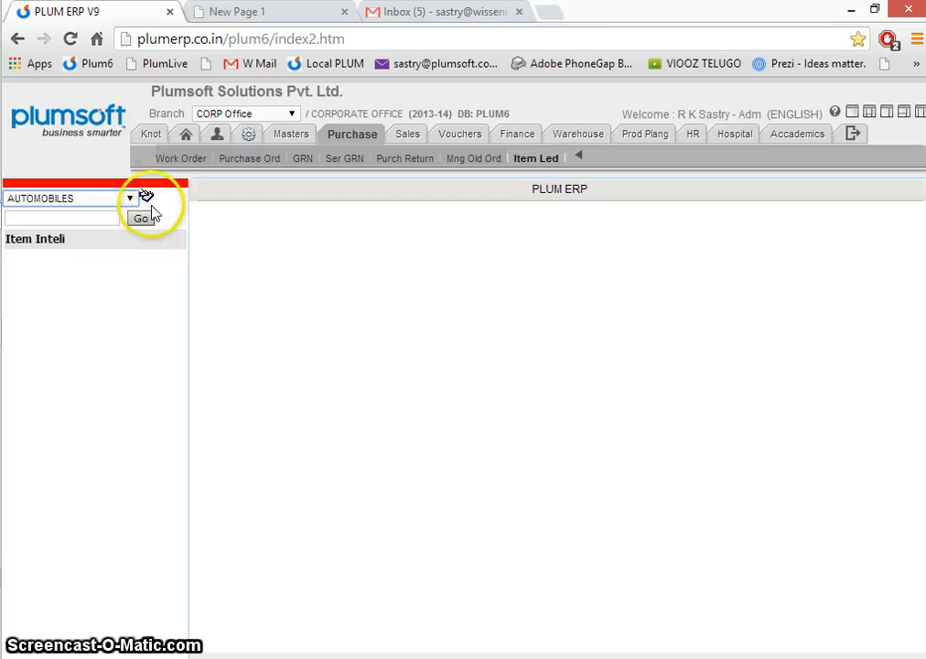
left_click(145, 200)
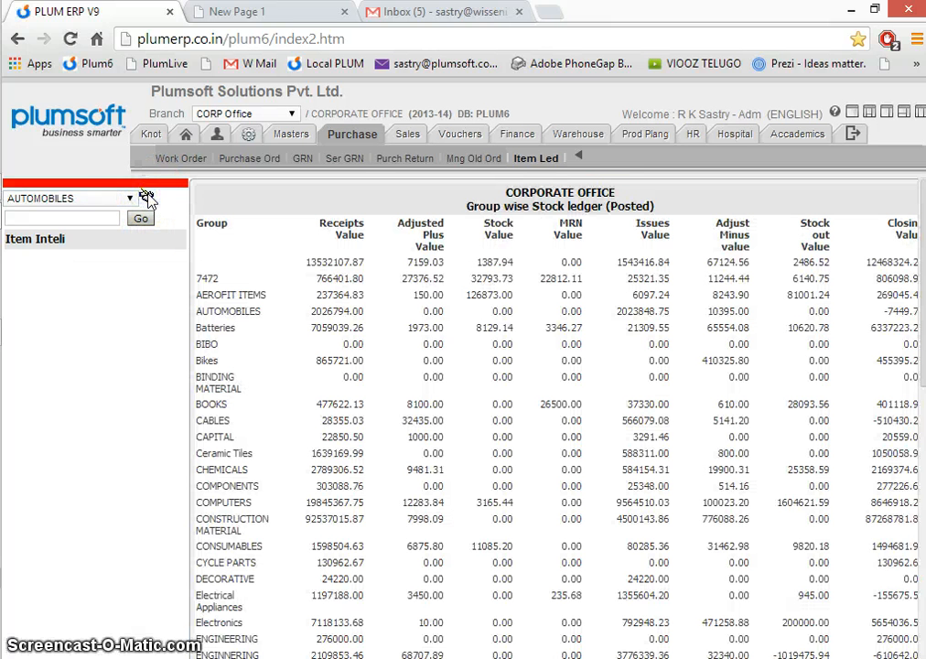